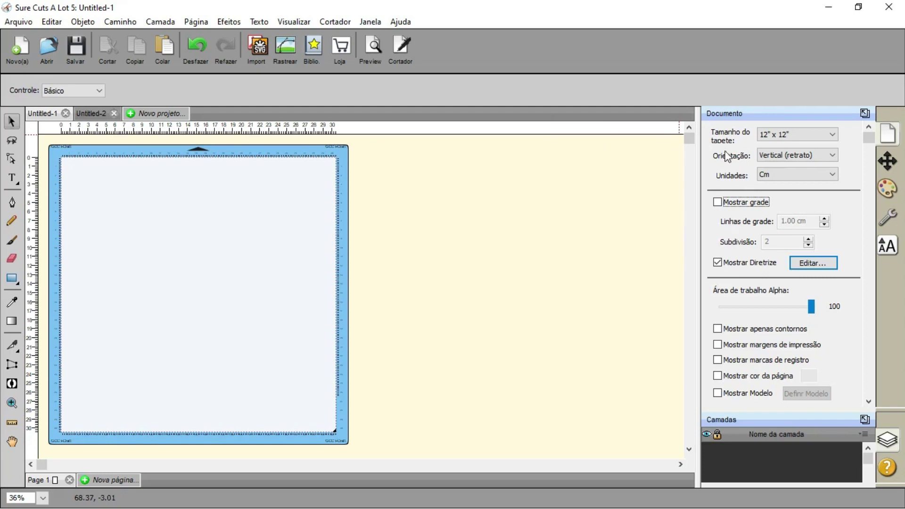
# - Display the grid over the cutting mat
pyautogui.click(719, 202)
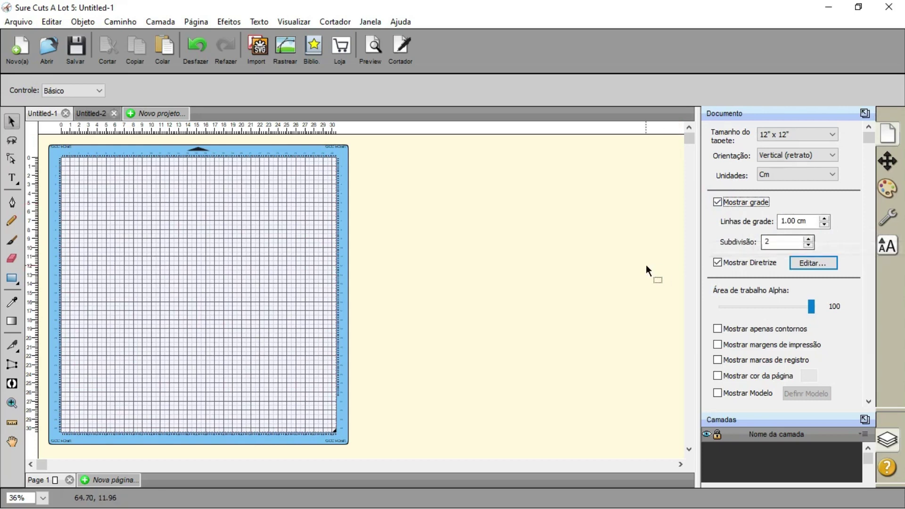
pyautogui.click(11, 404)
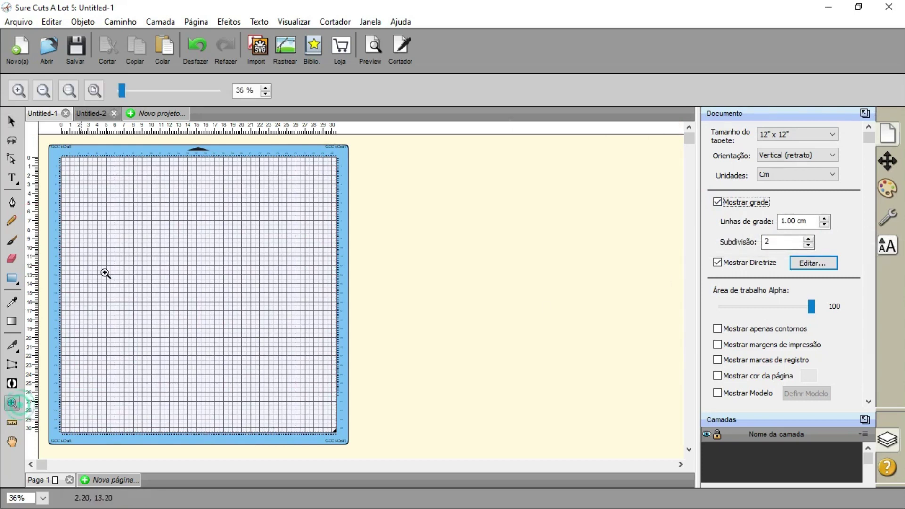
pyautogui.moveTo(141, 213); pyautogui.dragTo(259, 329)
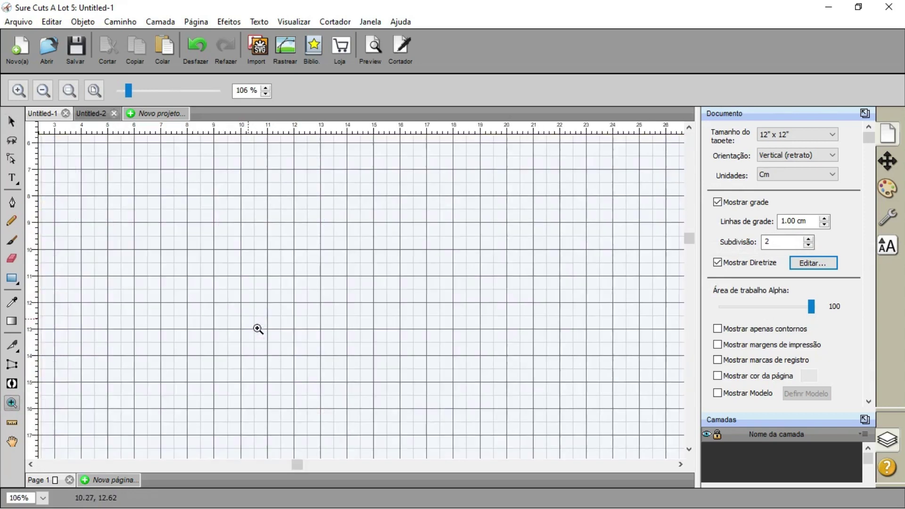
pyautogui.press('v')
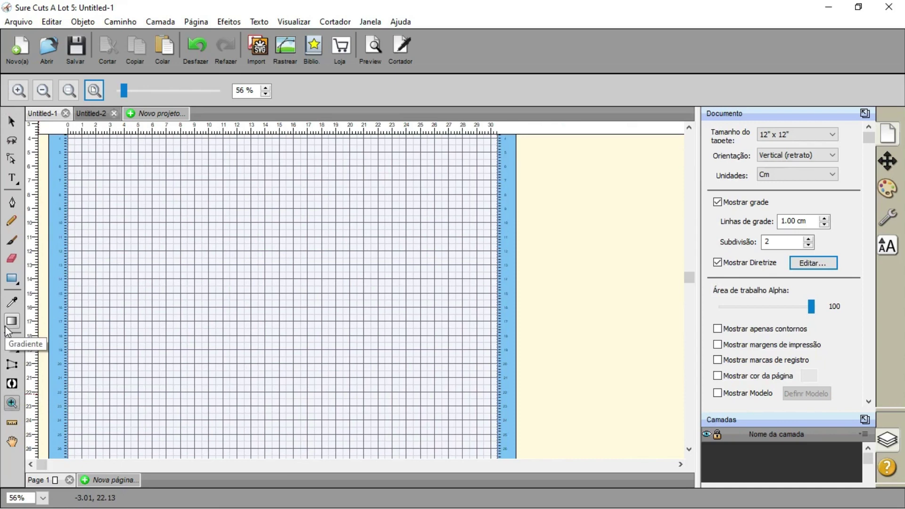
# - Draw a rectangle on the mat and, with proportions unlocked, set its width to 8 cm and height to 16 cm
pyautogui.click(13, 281)
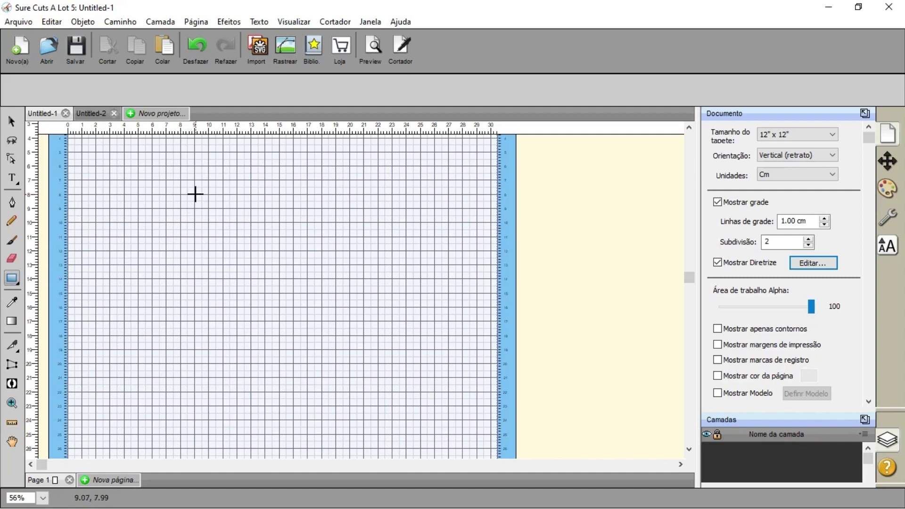
pyautogui.moveTo(195, 194); pyautogui.dragTo(305, 420)
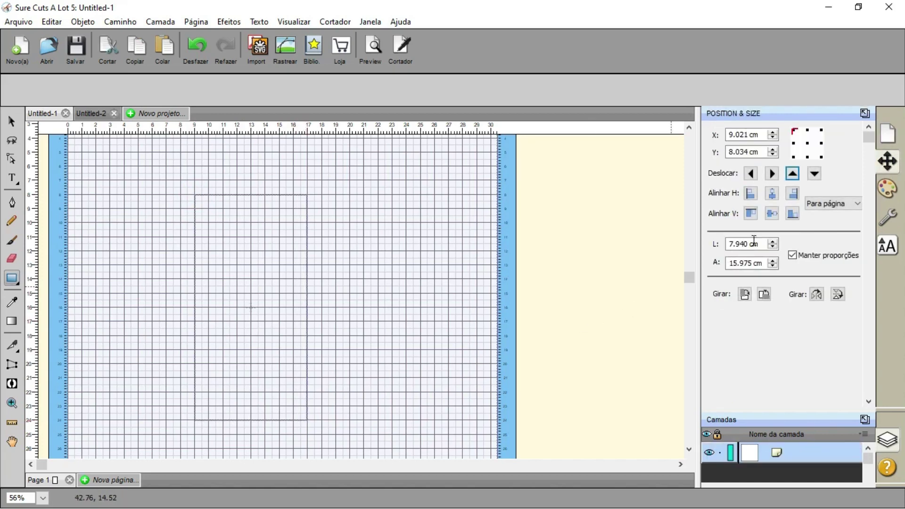
pyautogui.doubleClick(762, 243)
pyautogui.click(792, 255)
pyautogui.click(763, 243)
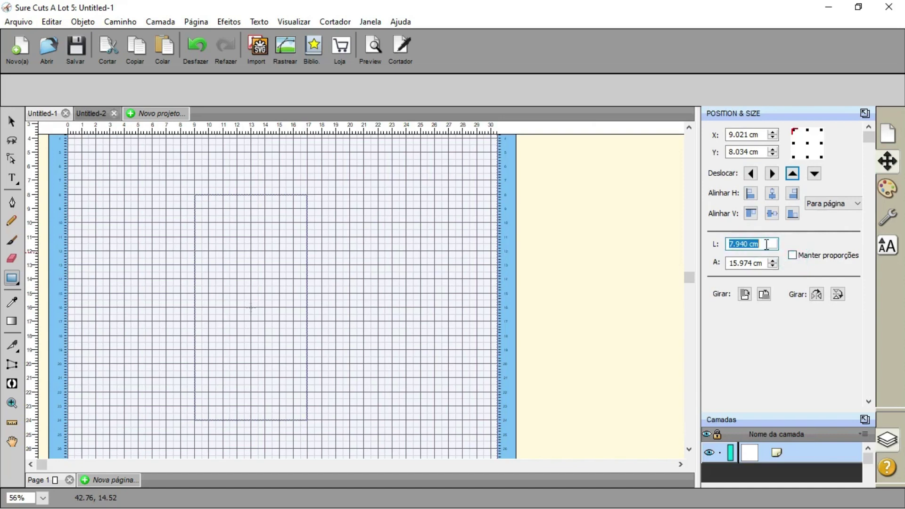
pyautogui.write('8')
pyautogui.press('Tab')
pyautogui.click(766, 264)
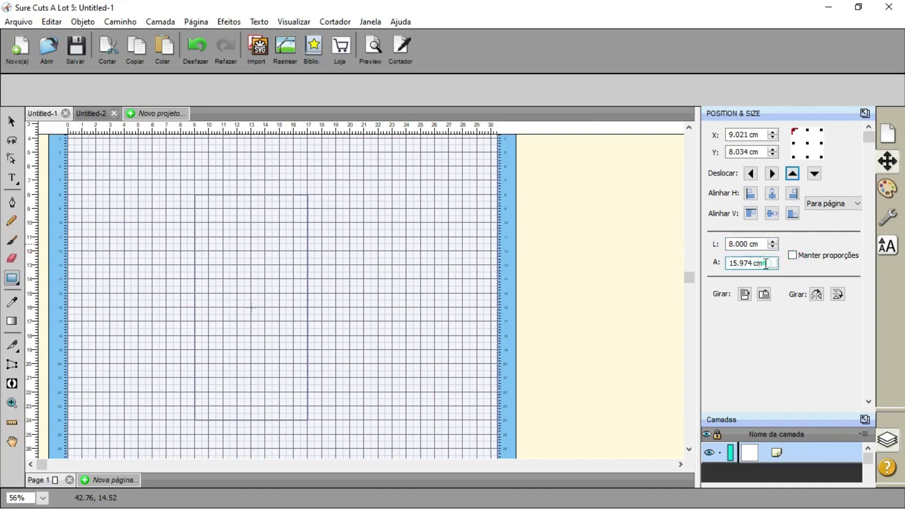
pyautogui.doubleClick(765, 263)
pyautogui.write('16')
pyautogui.press('Return')
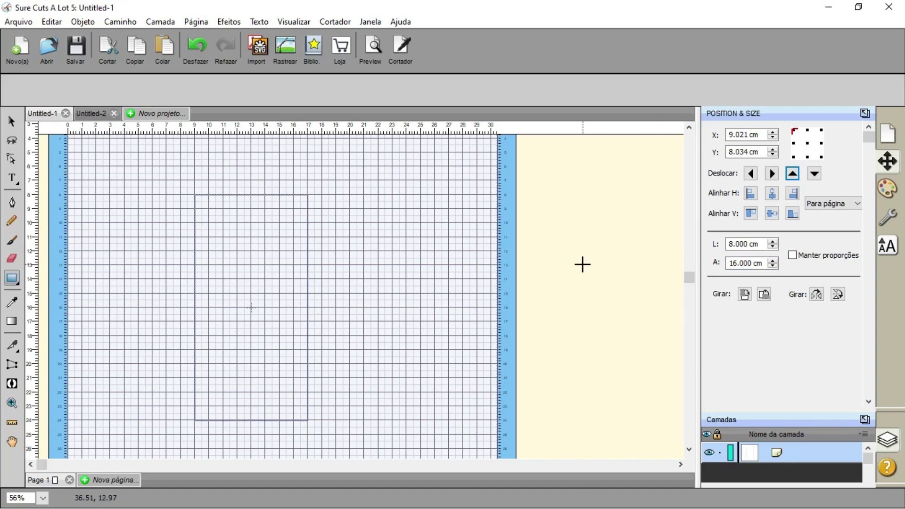
# - Duplicate the rectangle into two columns and one row with 0.508 cm horizontal spacing
pyautogui.click(12, 123)
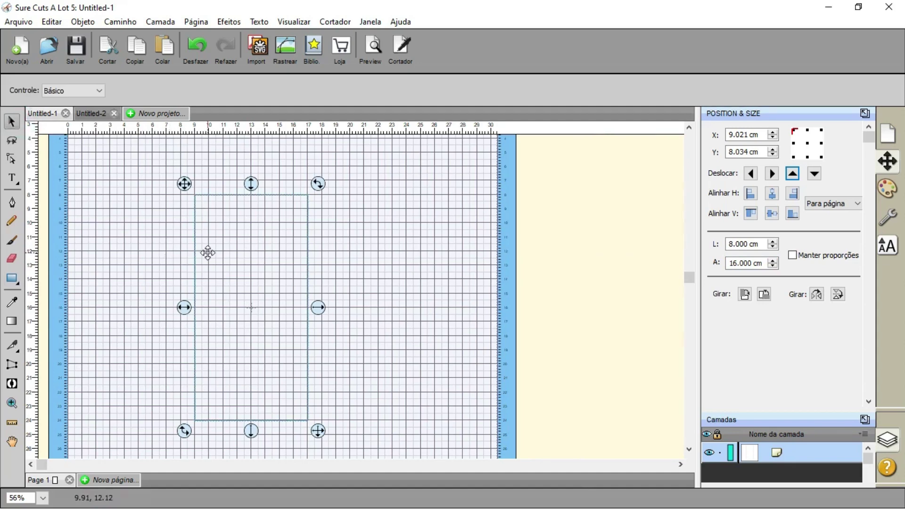
pyautogui.hotkey('ctrl', 'd')
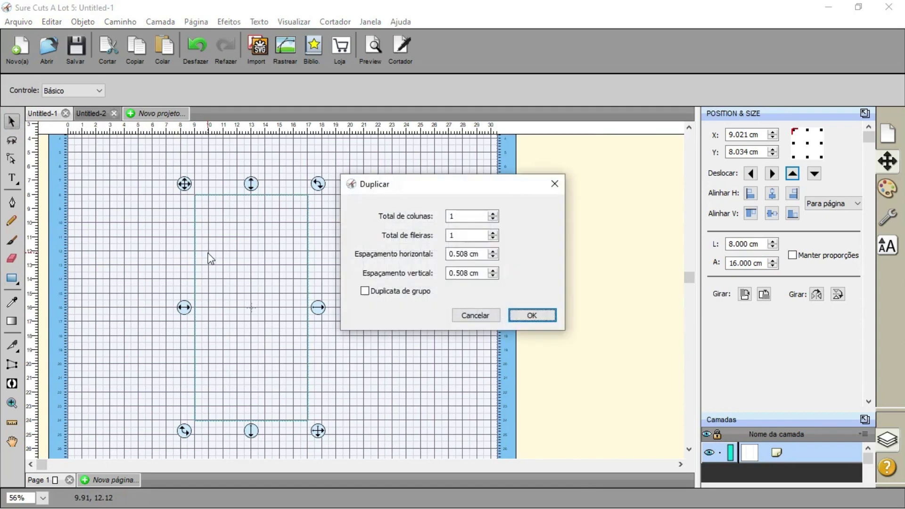
pyautogui.click(492, 214)
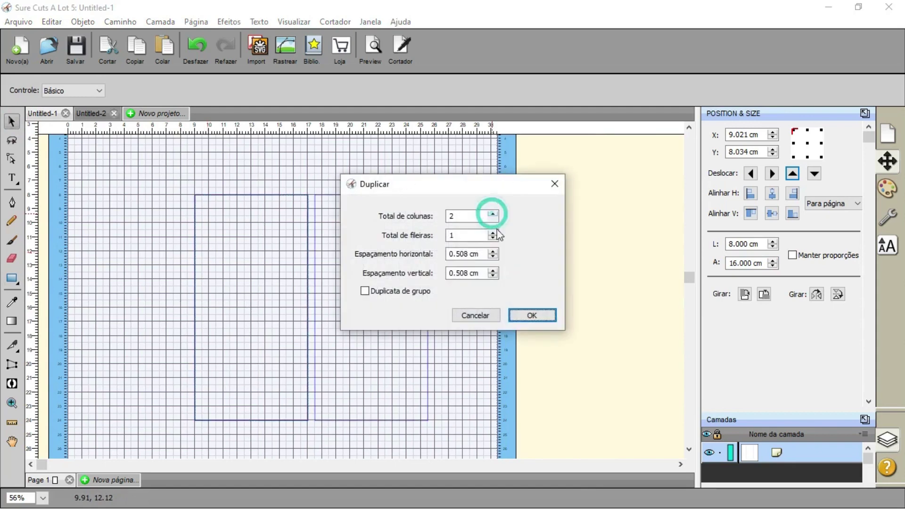
pyautogui.click(536, 320)
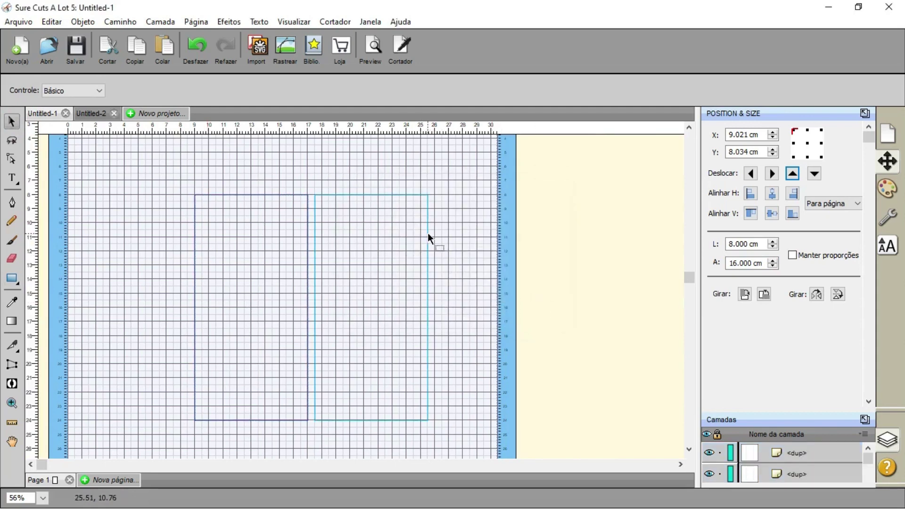
# - Move the copied rectangle onto the original and rotate it 90 degrees so the two form a cross
pyautogui.click(428, 234)
pyautogui.moveTo(376, 312); pyautogui.dragTo(259, 311)
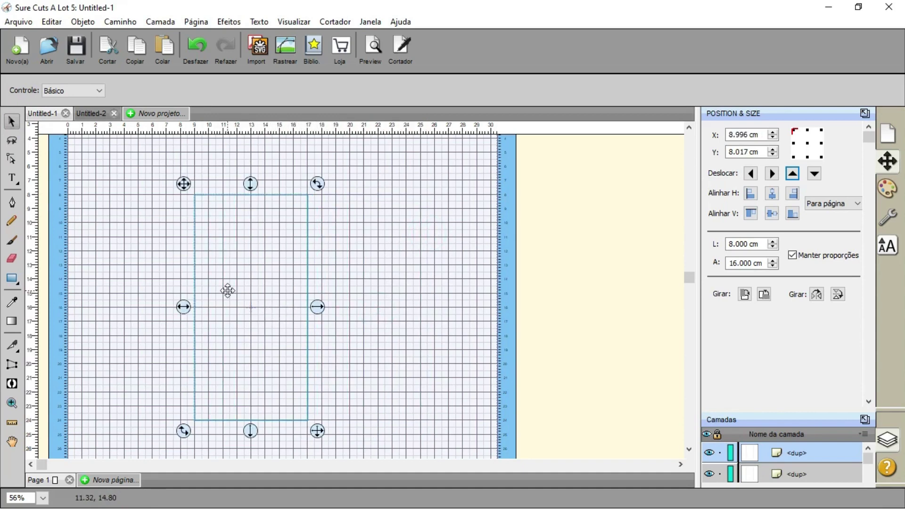
pyautogui.click(744, 294)
pyautogui.click(744, 294)
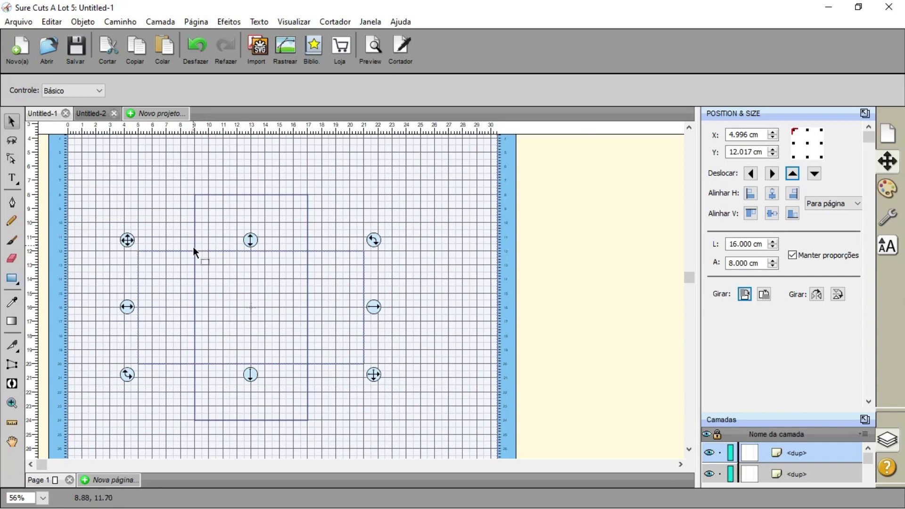
# - Select both crossed rectangles and merge them into one cross outline with Union
pyautogui.moveTo(104, 171); pyautogui.dragTo(389, 443)
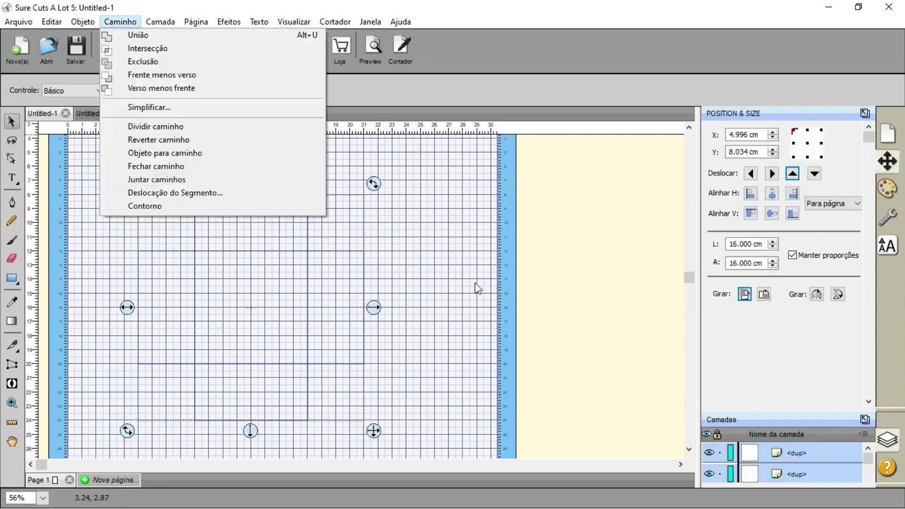
pyautogui.click(476, 287)
pyautogui.moveTo(88, 164); pyautogui.dragTo(411, 453)
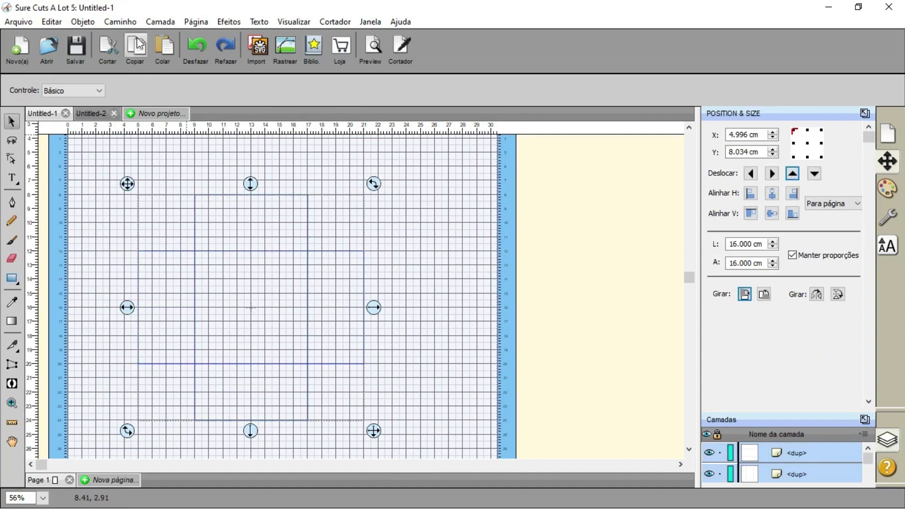
pyautogui.click(117, 21)
pyautogui.click(123, 35)
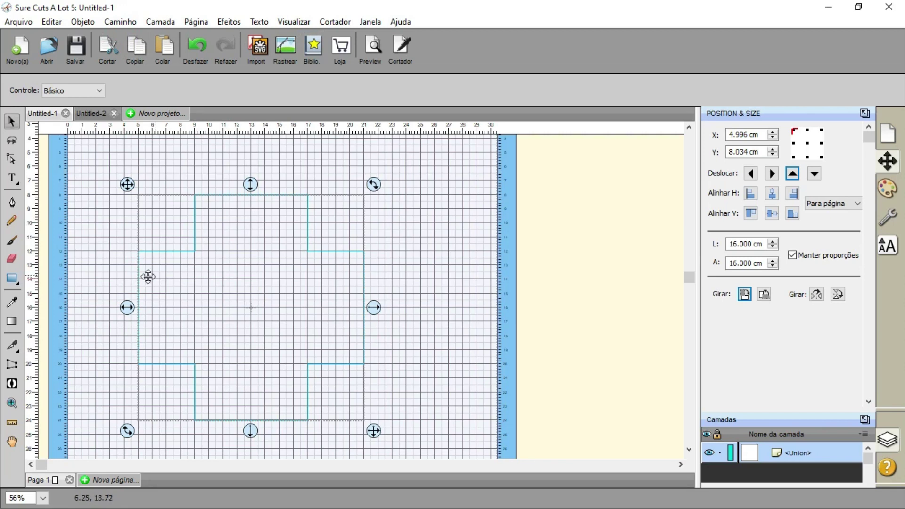
# - Draw a square about 8 cm per side over the centre of the cross
pyautogui.click(11, 278)
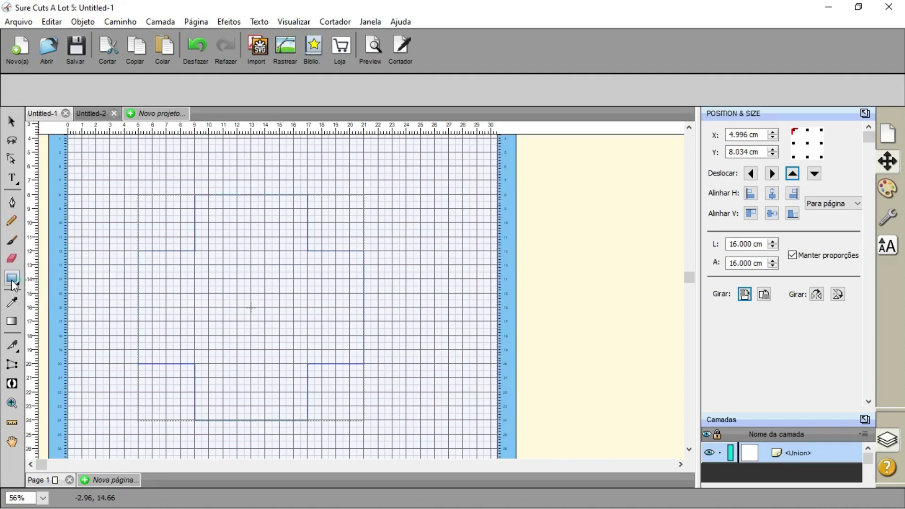
pyautogui.moveTo(194, 251); pyautogui.dragTo(307, 364)
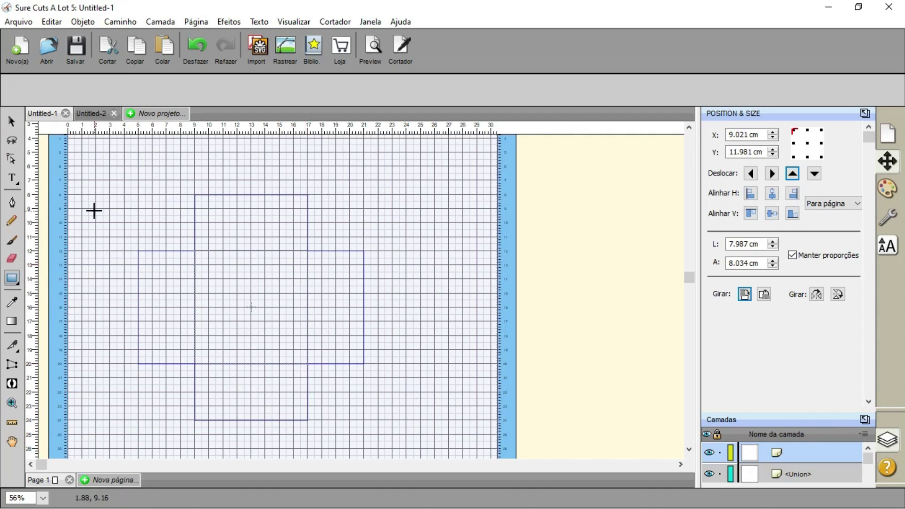
pyautogui.click(11, 122)
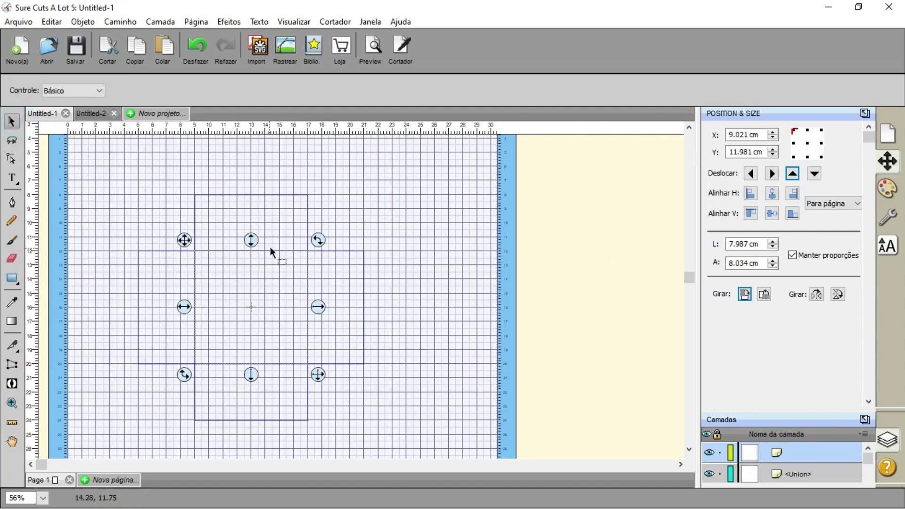
# - Unlock the central square's proportions and set both its width and height to 8 cm
pyautogui.click(792, 255)
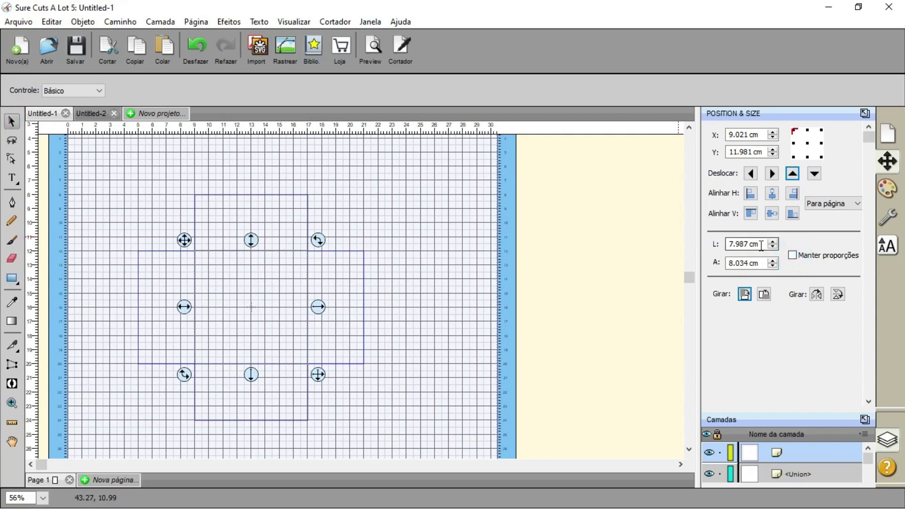
pyautogui.click(754, 244)
pyautogui.write('8')
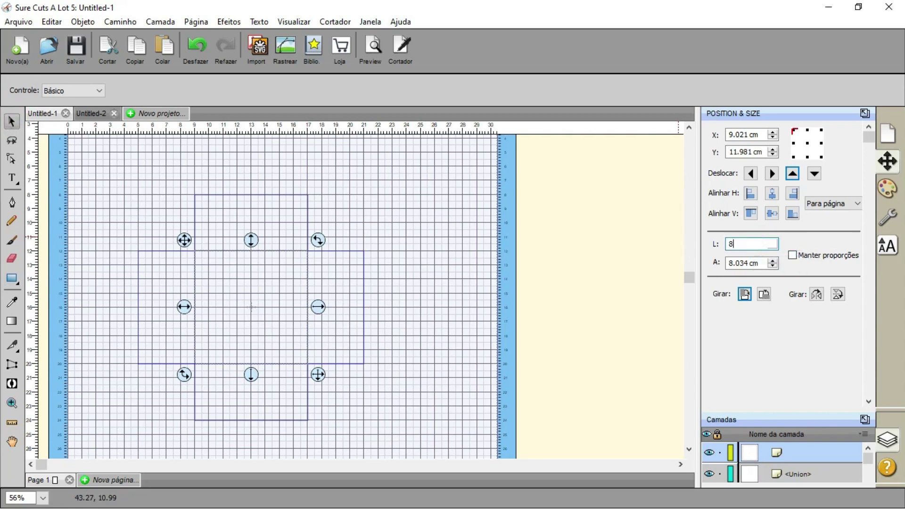
pyautogui.click(727, 263)
pyautogui.press('Delete')
pyautogui.press('Delete')
pyautogui.press('Delete')
pyautogui.press('Delete')
pyautogui.press('Delete')
pyautogui.press('Delete')
pyautogui.press('Delete')
pyautogui.press('Delete')
pyautogui.write('8')
pyautogui.press('Return')
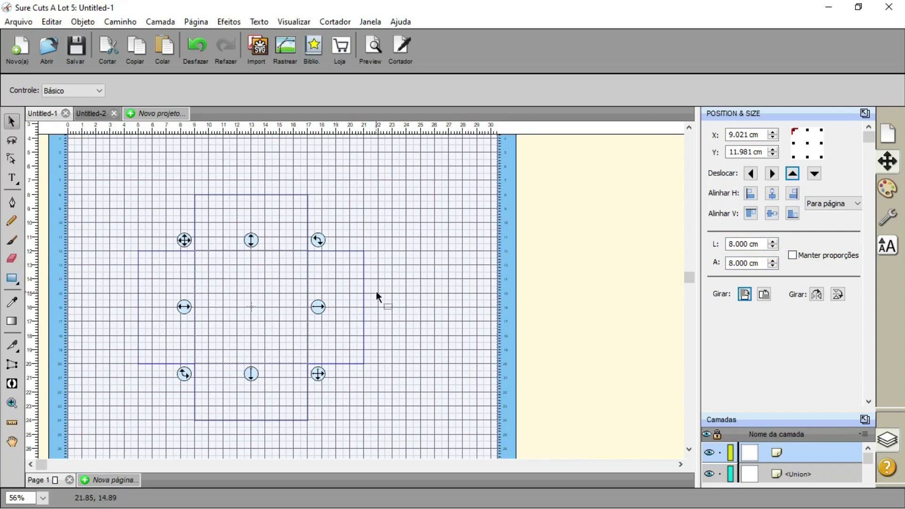
# - Change the central square's stroke colour to red (RGB 255, 0, 0)
pyautogui.click(885, 193)
pyautogui.click(828, 194)
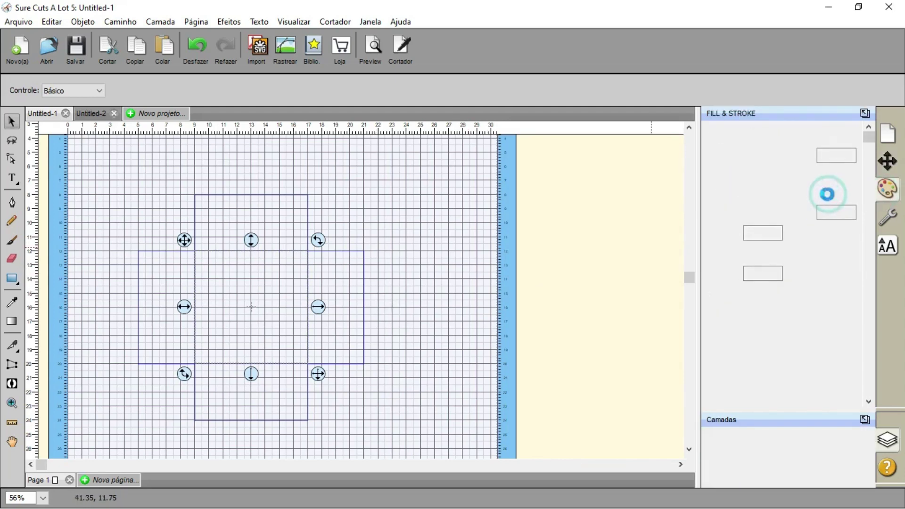
pyautogui.click(302, 166)
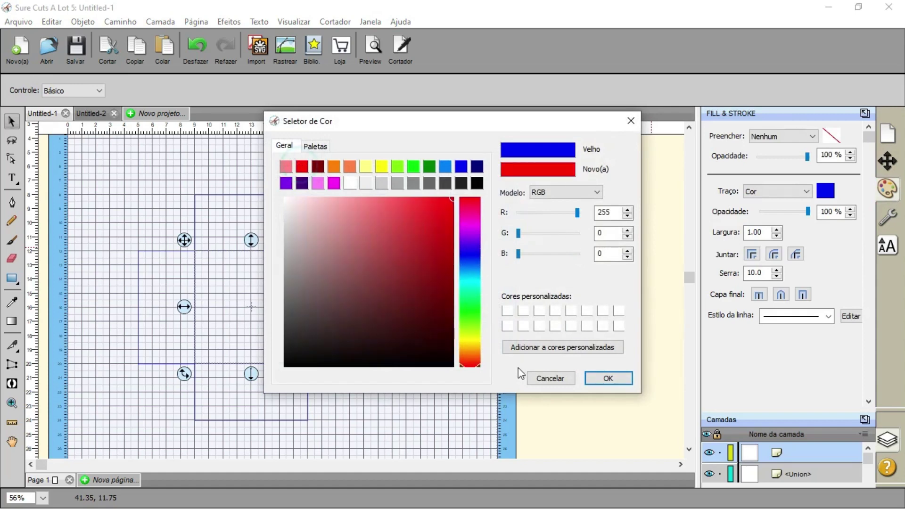
pyautogui.click(608, 378)
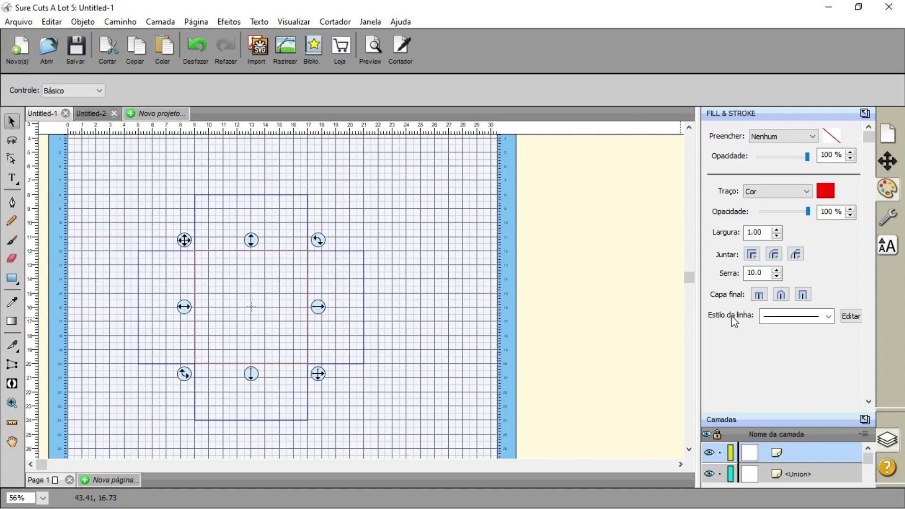
# - Apply a dashed line style to the red central square and deselect it
pyautogui.click(791, 317)
pyautogui.click(793, 342)
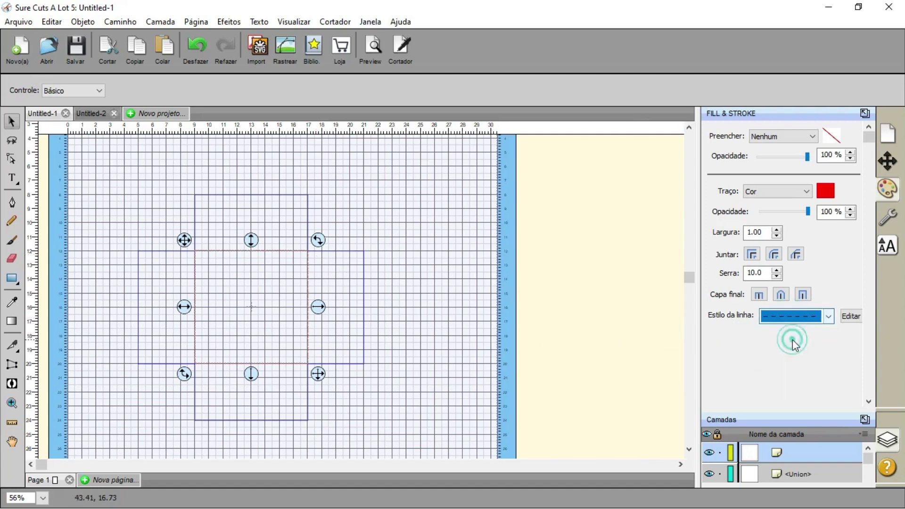
pyautogui.click(499, 320)
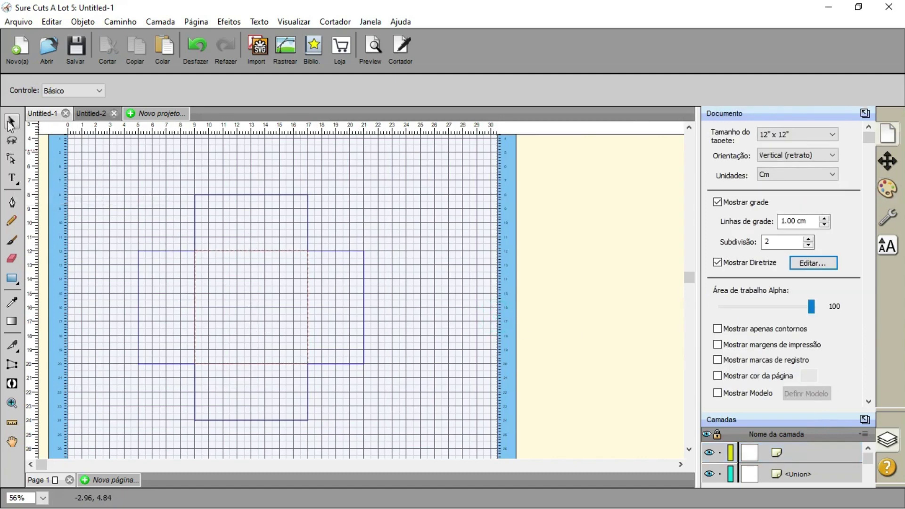
# - Select the cross outline and nudge it slightly upward to align its upper edge with the 8 cm grid line
pyautogui.click(12, 403)
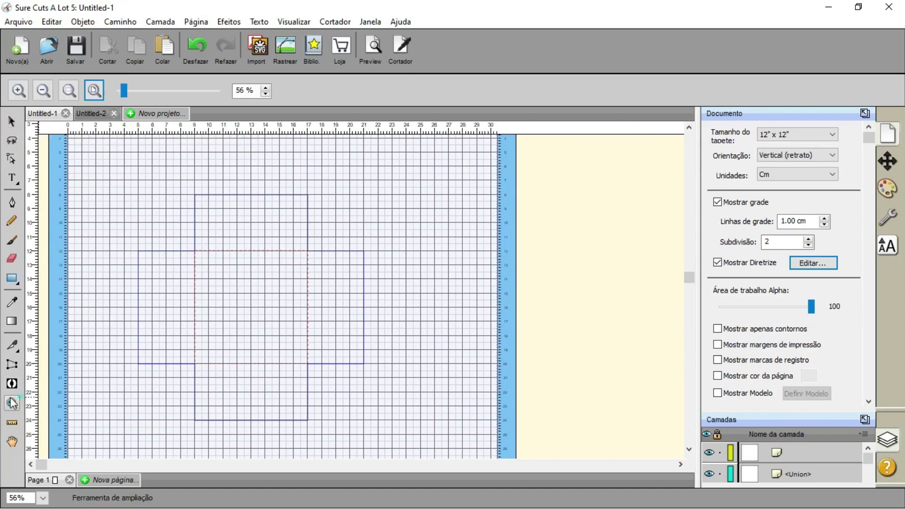
pyautogui.moveTo(102, 163); pyautogui.dragTo(391, 449)
pyautogui.click(11, 122)
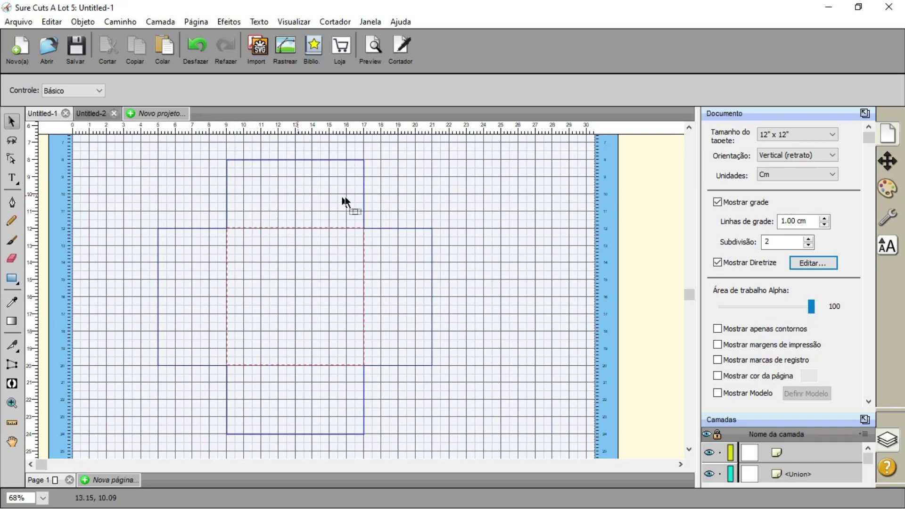
pyautogui.press('z')
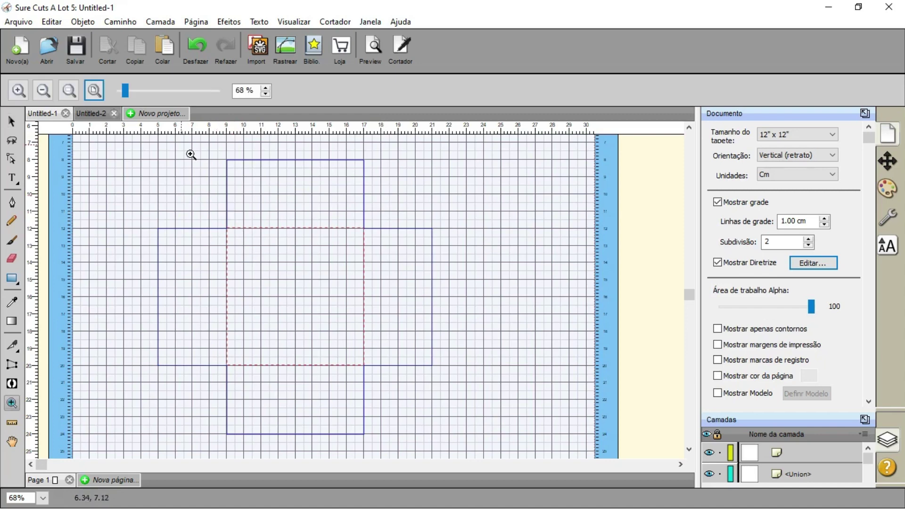
pyautogui.moveTo(181, 141); pyautogui.dragTo(412, 255)
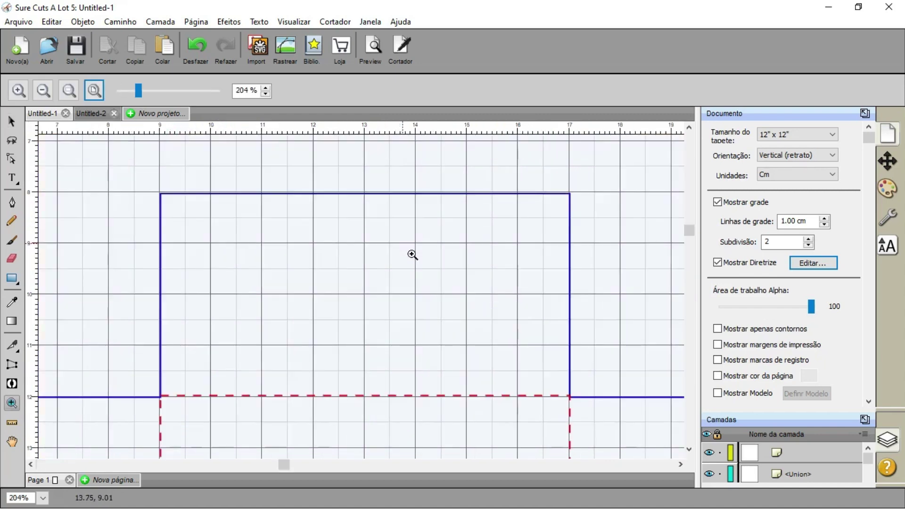
pyautogui.click(12, 122)
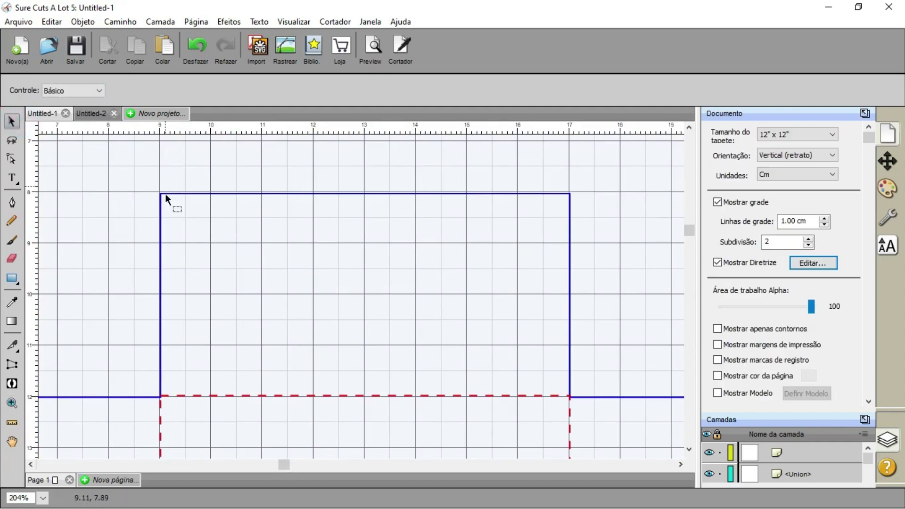
pyautogui.click(161, 229)
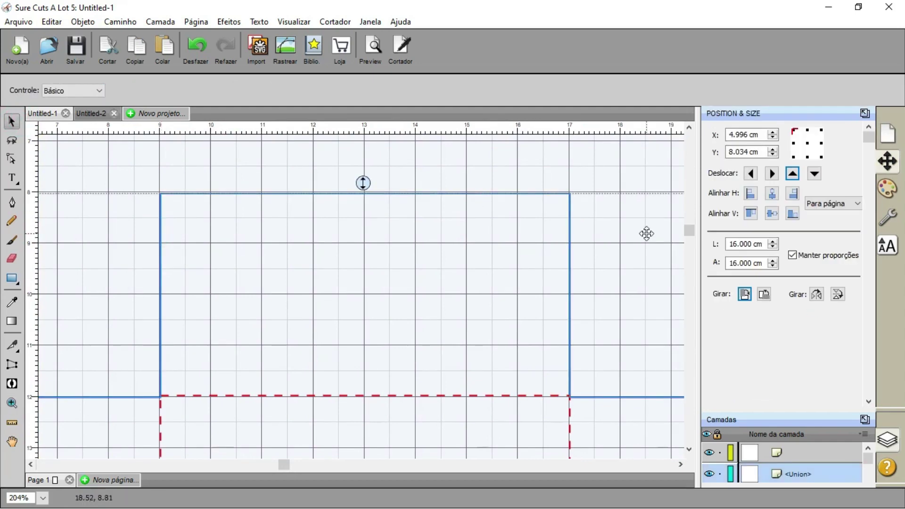
pyautogui.click(793, 174)
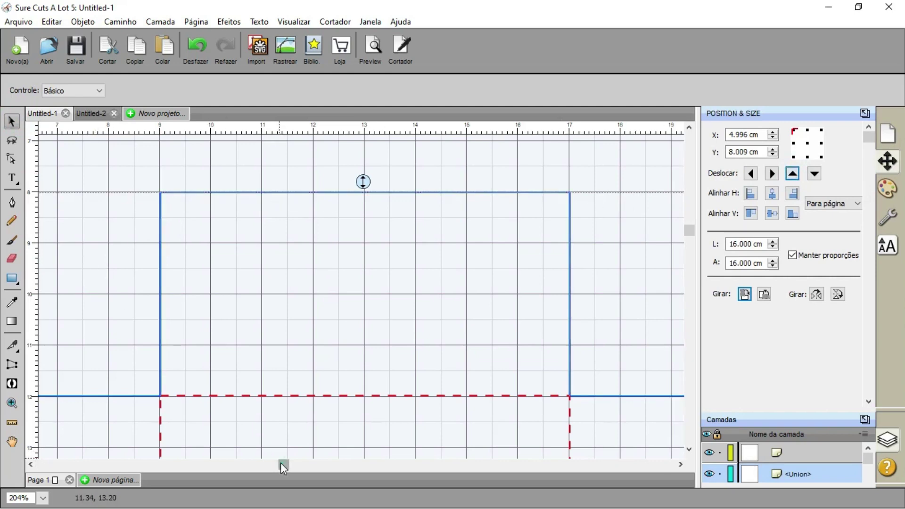
# - Add path points at the 9 cm and 11 cm heights on both vertical sides of the cross's upper flap
pyautogui.moveTo(281, 465); pyautogui.dragTo(222, 466)
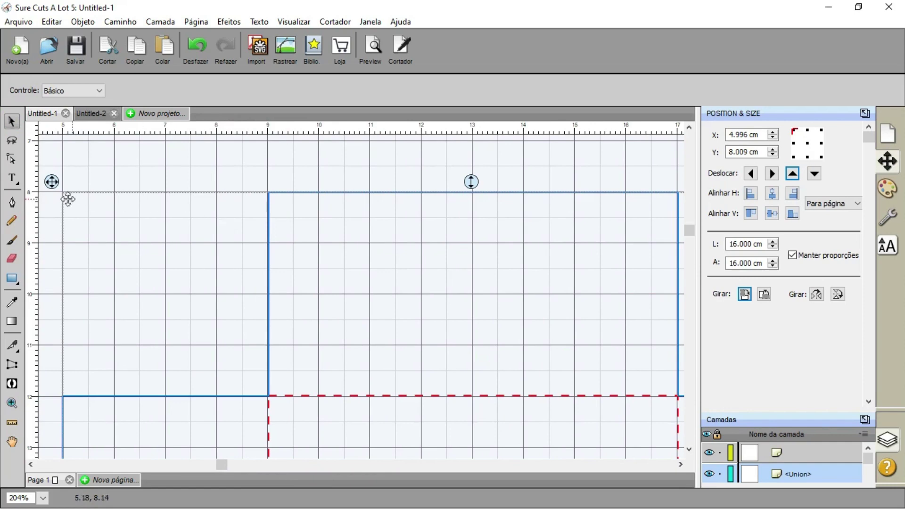
pyautogui.click(11, 203)
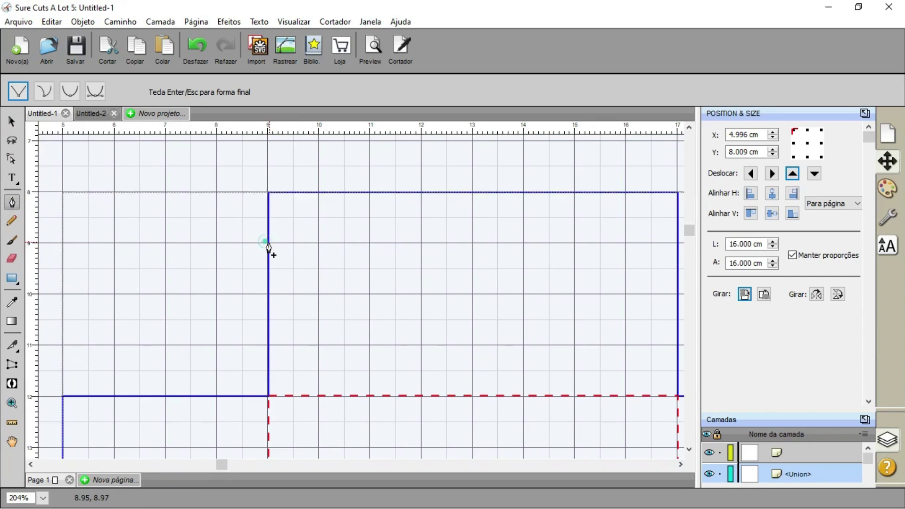
pyautogui.click(268, 242)
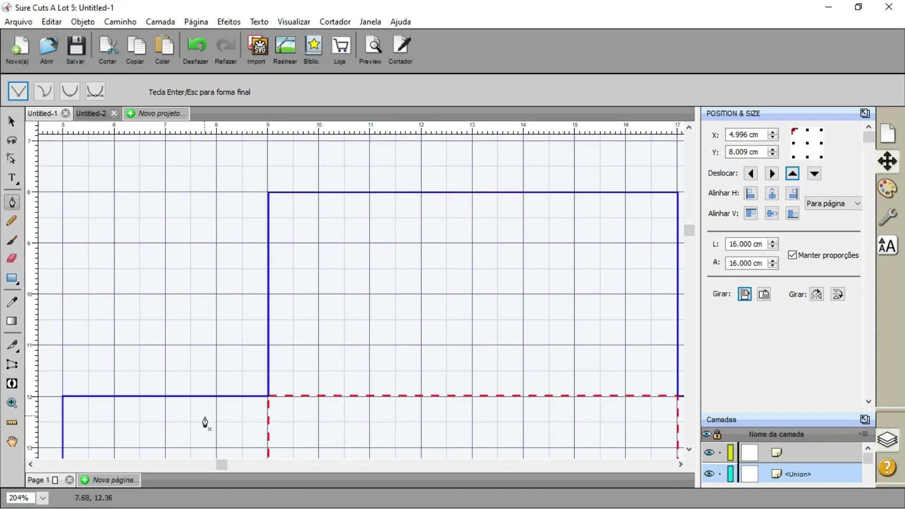
pyautogui.moveTo(219, 462); pyautogui.dragTo(277, 465)
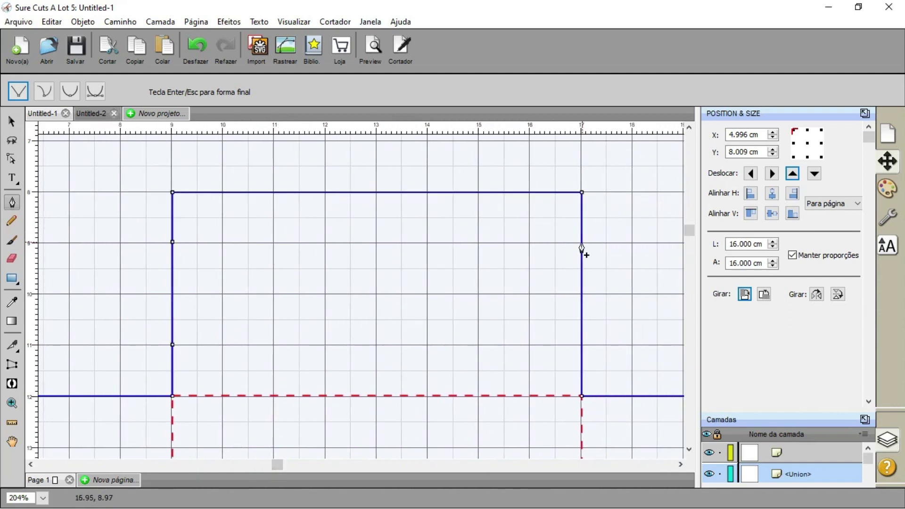
pyautogui.click(581, 345)
# - Move the upper flap's four added side points 1 cm outward, forming an angled tab on each side
pyautogui.click(11, 160)
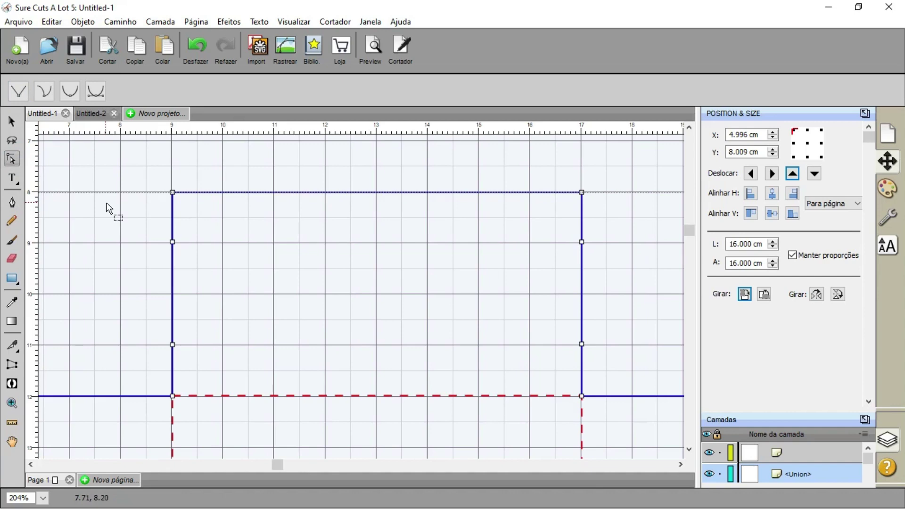
pyautogui.click(173, 243)
pyautogui.moveTo(172, 243); pyautogui.dragTo(119, 242)
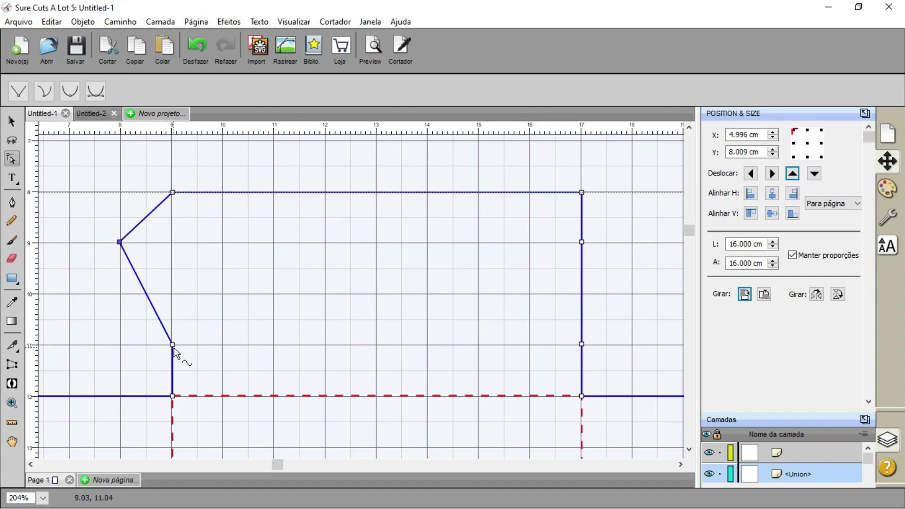
pyautogui.moveTo(173, 345); pyautogui.dragTo(120, 347)
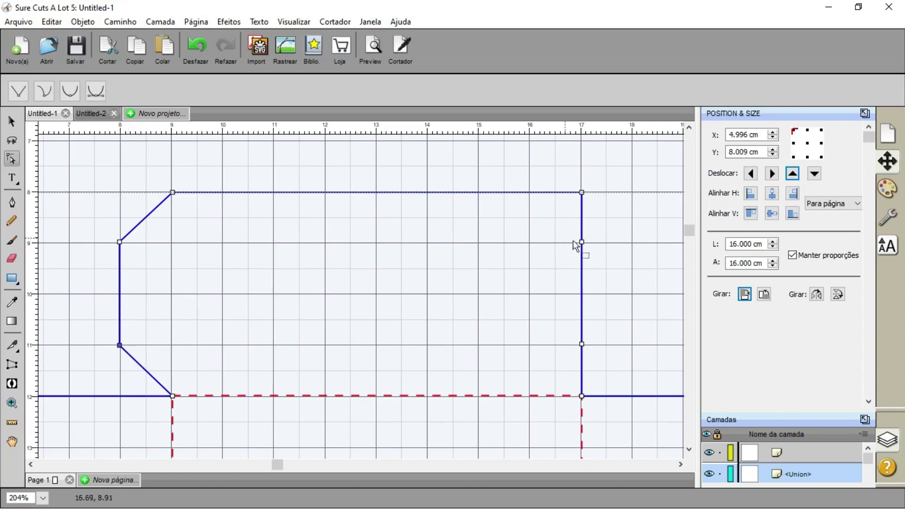
pyautogui.moveTo(582, 243); pyautogui.dragTo(632, 241)
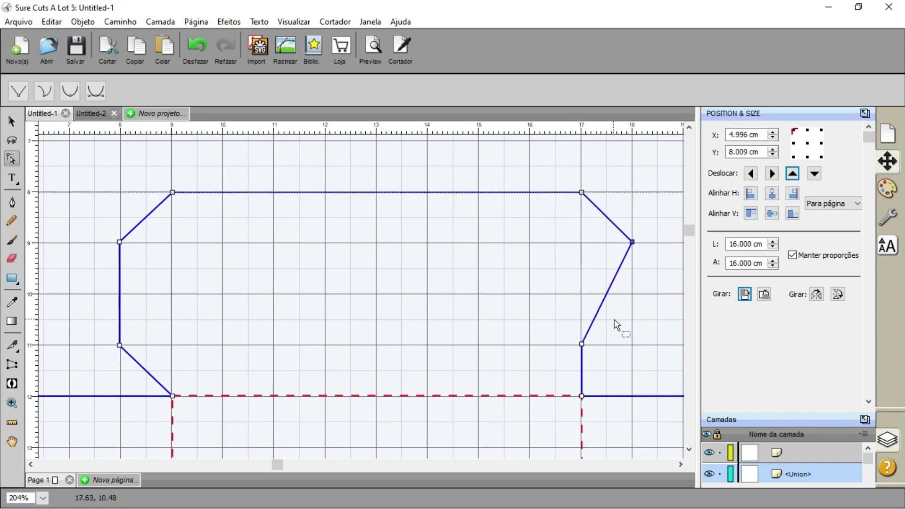
pyautogui.moveTo(582, 344); pyautogui.dragTo(636, 356)
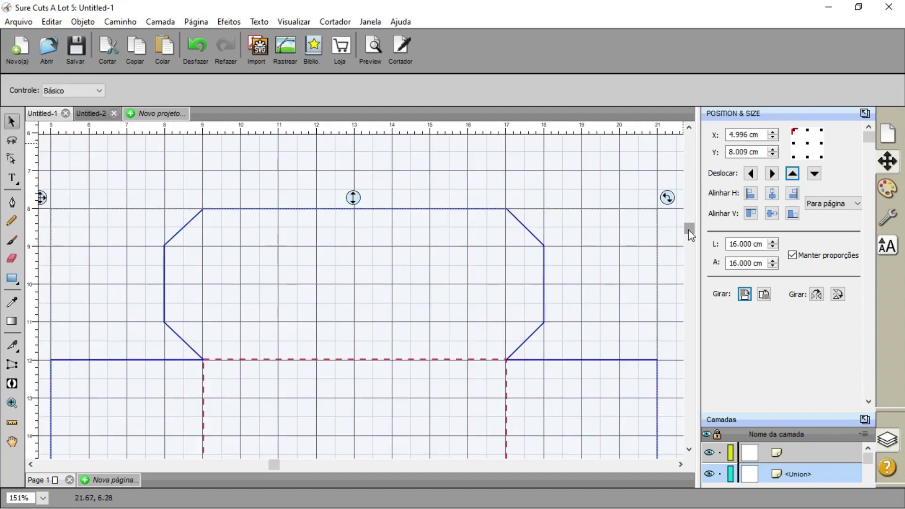
# - Add path points at the 21 cm and 23 cm heights on both vertical sides of the cross's lower flap
pyautogui.scroll(-8, 689, 242)
pyautogui.scroll(-4, 716, 340)
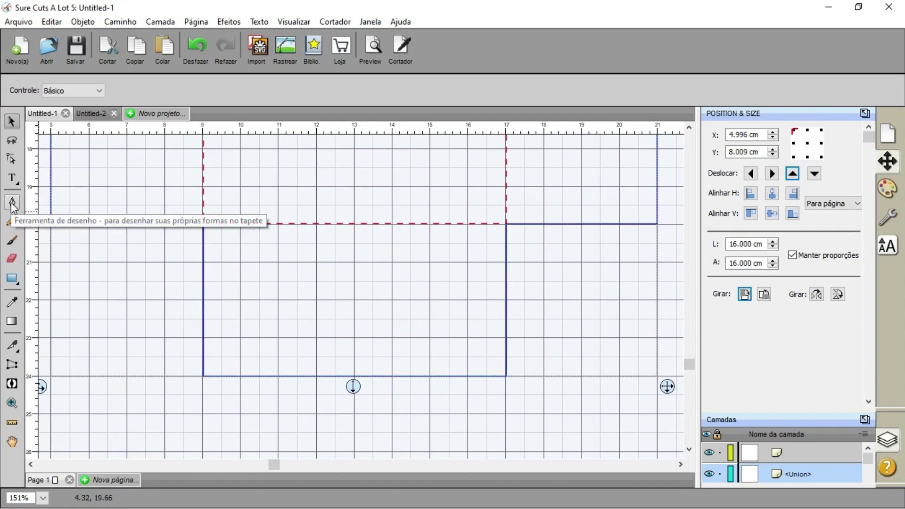
pyautogui.click(12, 202)
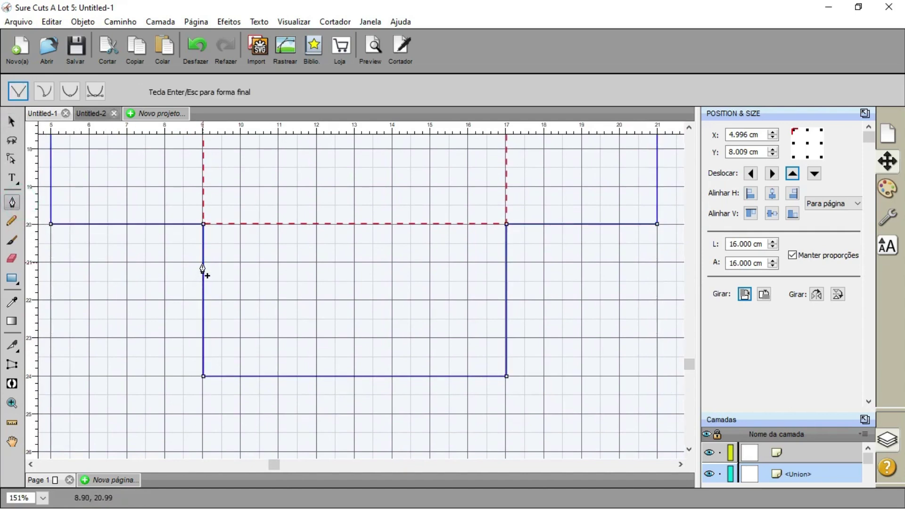
pyautogui.click(203, 262)
pyautogui.click(203, 337)
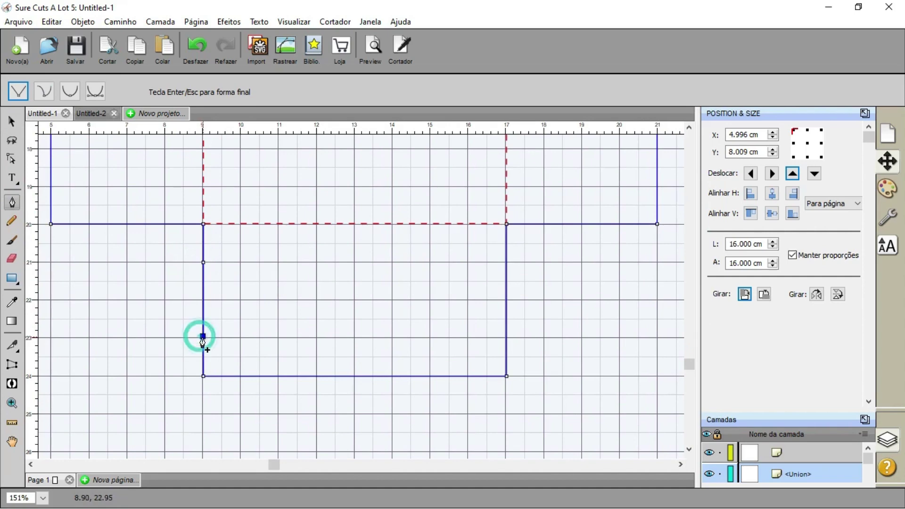
# - Move the lower flap's four added side points 1 cm outward, forming an angled tab on each side
pyautogui.click(11, 160)
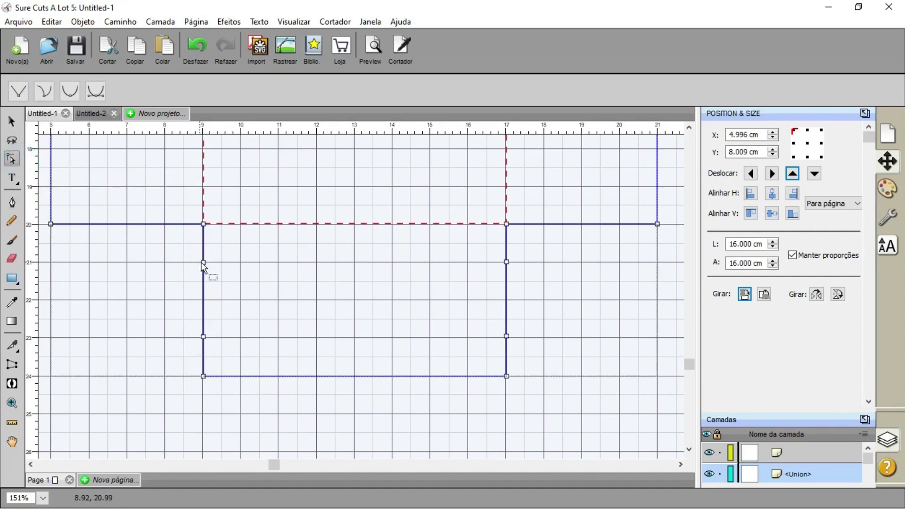
pyautogui.moveTo(203, 262); pyautogui.dragTo(165, 263)
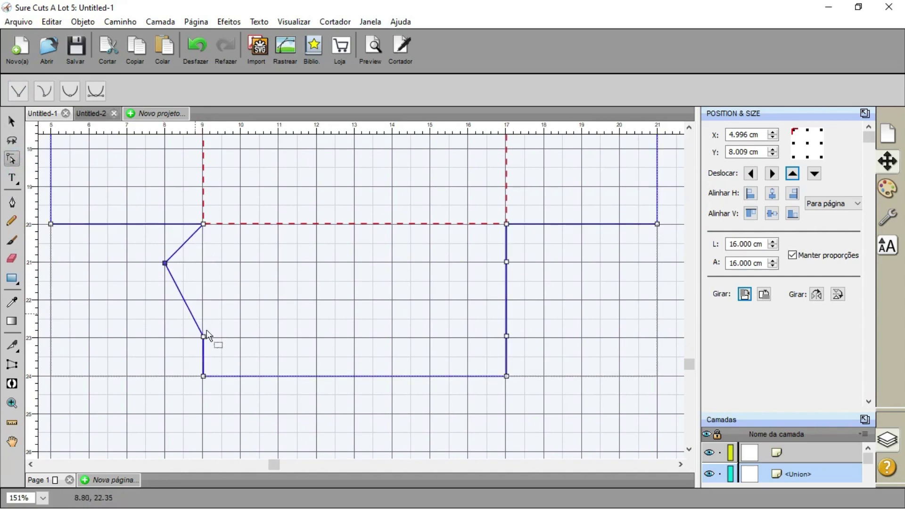
pyautogui.moveTo(204, 336); pyautogui.dragTo(165, 338)
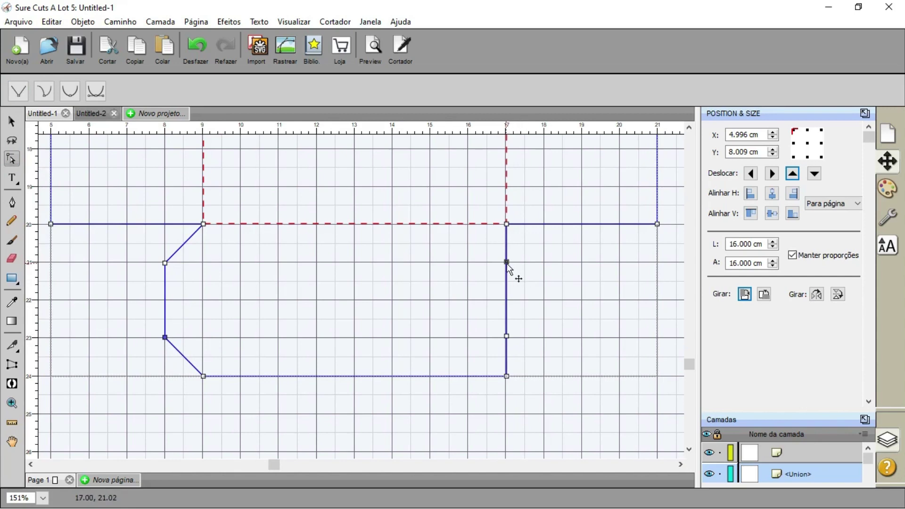
pyautogui.moveTo(507, 263); pyautogui.dragTo(545, 262)
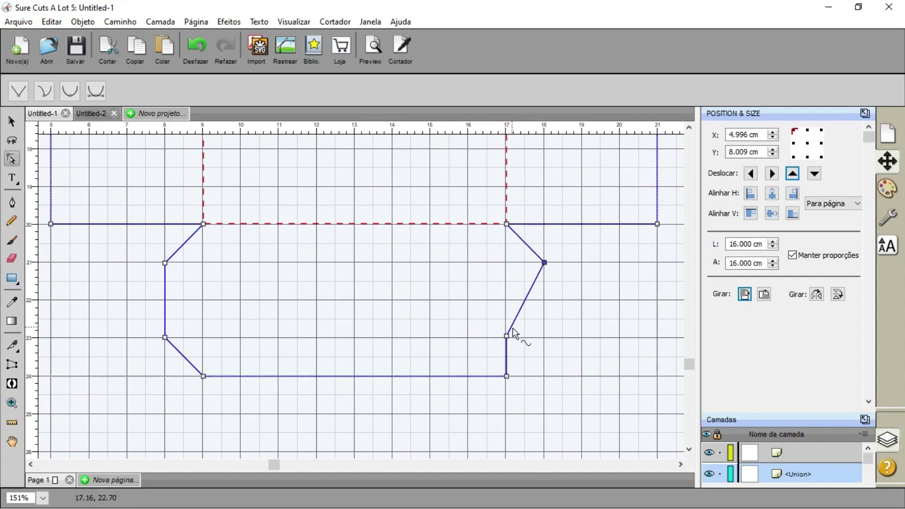
pyautogui.moveTo(506, 336); pyautogui.dragTo(549, 338)
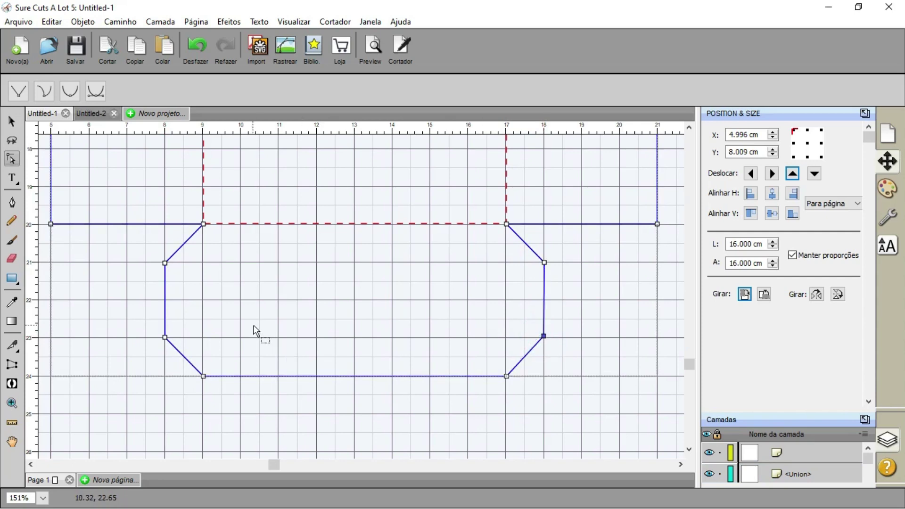
# - Examine the whole template with the grid temporarily hidden, and restore the grid
pyautogui.click(11, 403)
pyautogui.click(94, 90)
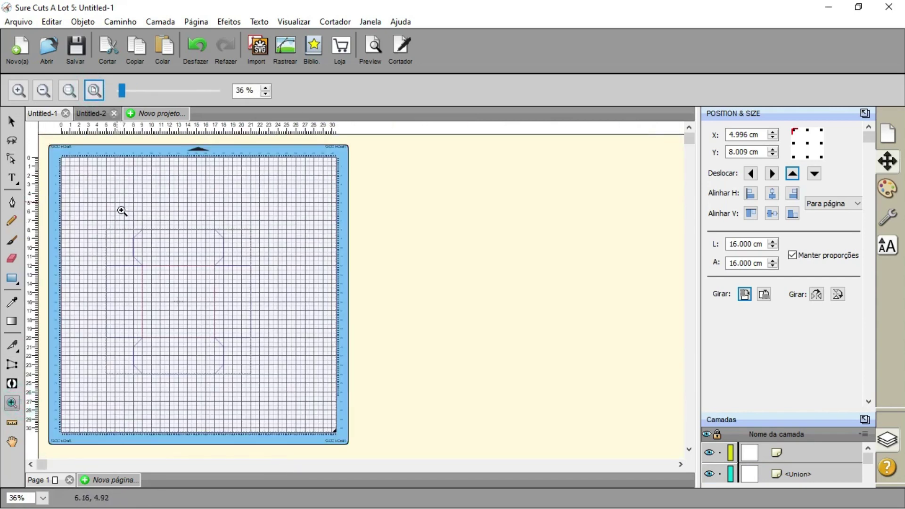
pyautogui.moveTo(104, 208); pyautogui.dragTo(268, 402)
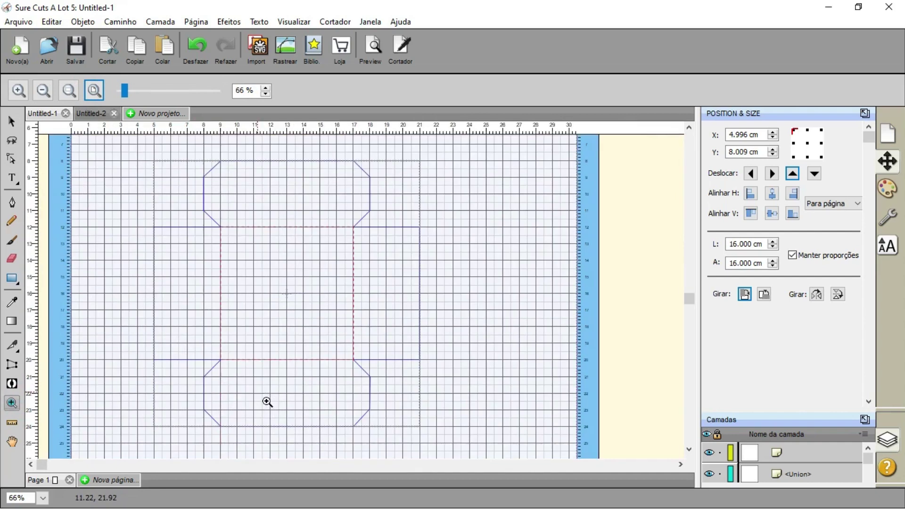
pyautogui.click(12, 122)
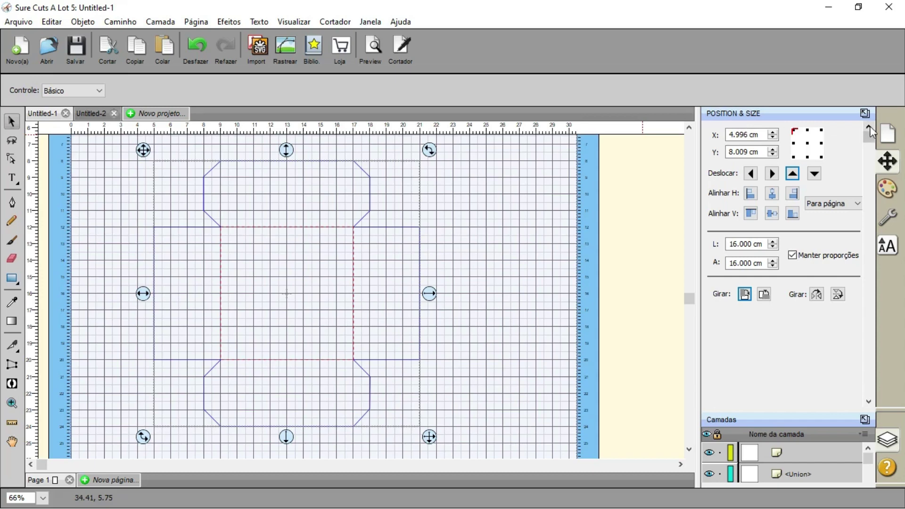
pyautogui.click(885, 135)
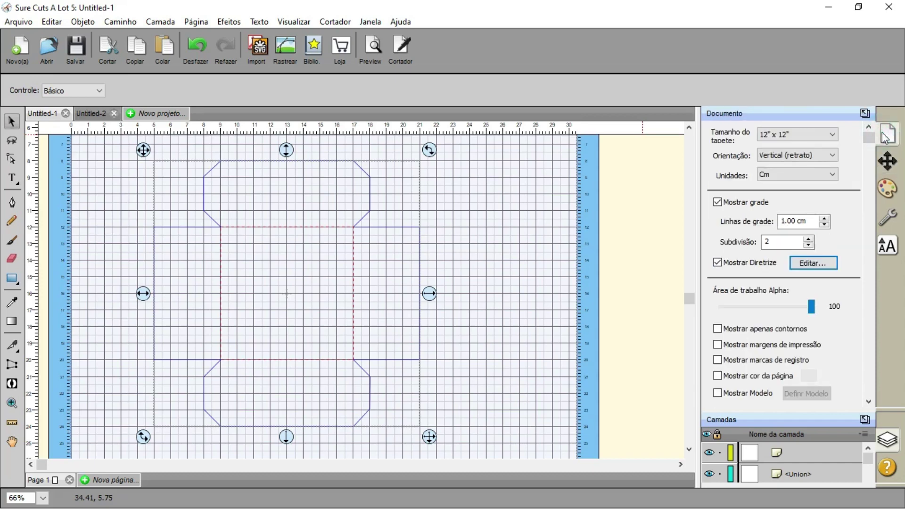
pyautogui.click(717, 204)
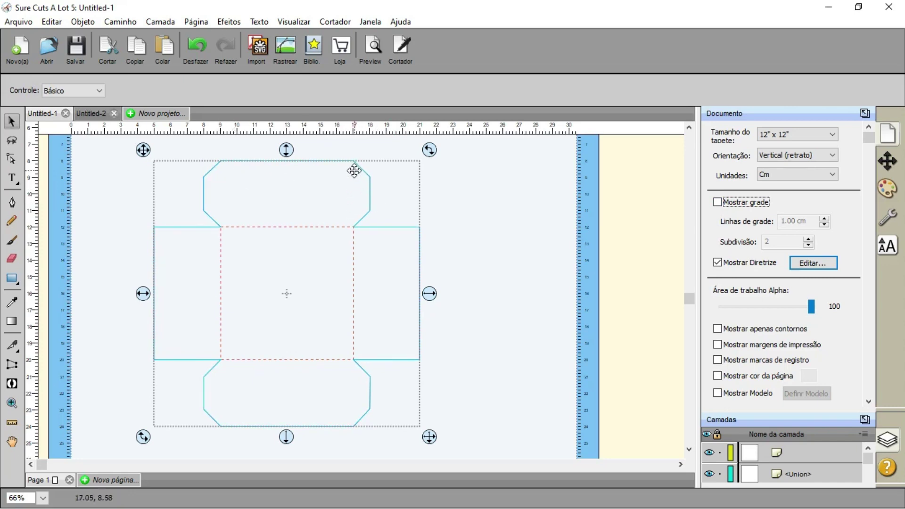
pyautogui.click(717, 202)
# - Draw a straight vertical line about 3.4 cm long down from X 5 cm, Y 22 cm, beside the lower flap, and select it
pyautogui.press('z')
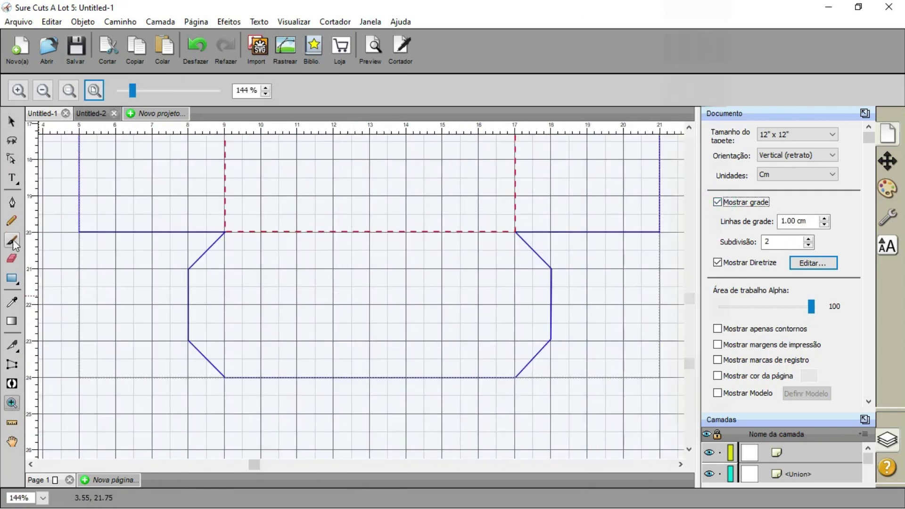
pyautogui.click(12, 204)
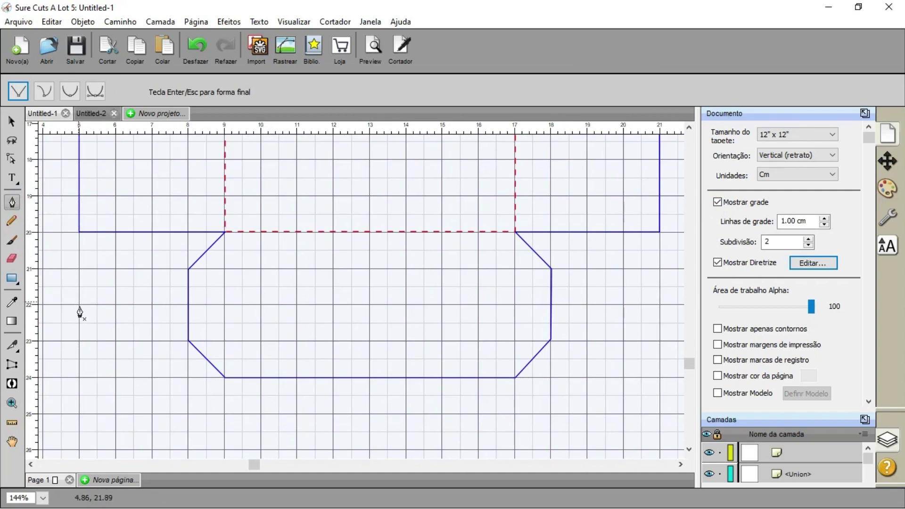
pyautogui.moveTo(81, 305); pyautogui.dragTo(79, 383)
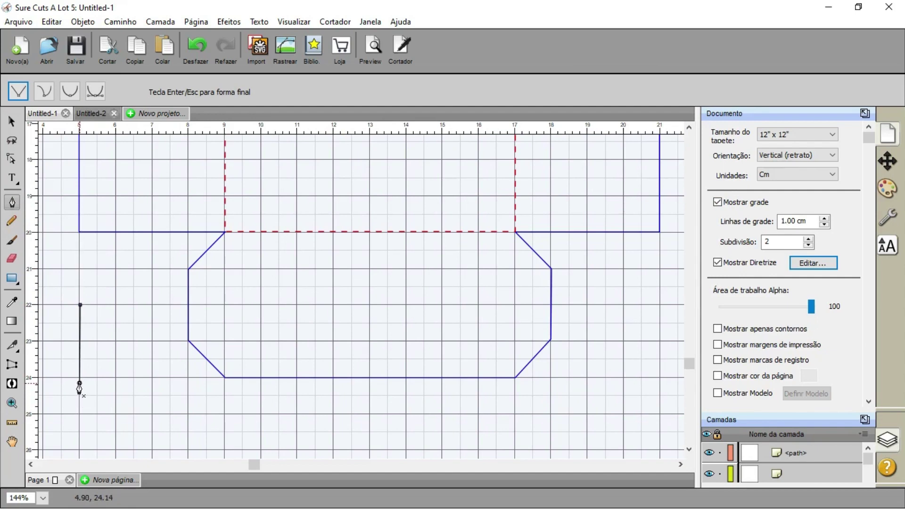
pyautogui.click(79, 429)
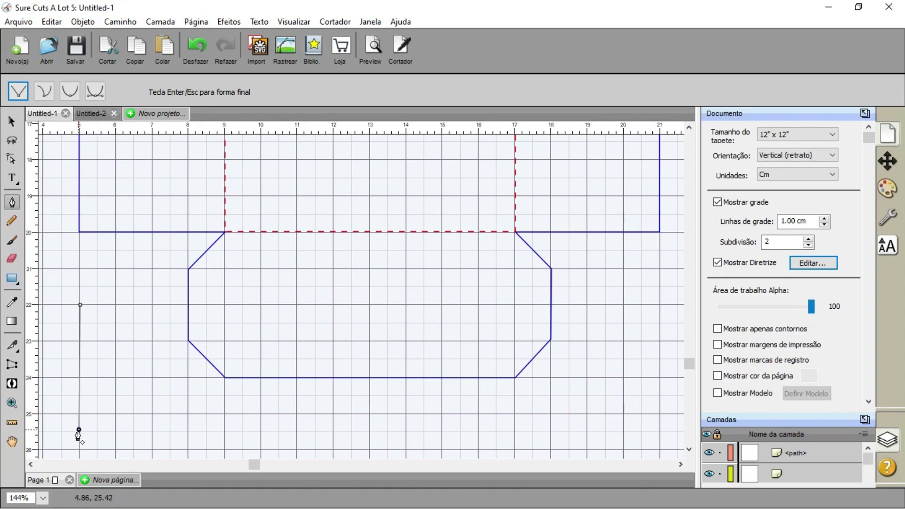
pyautogui.press('alt')
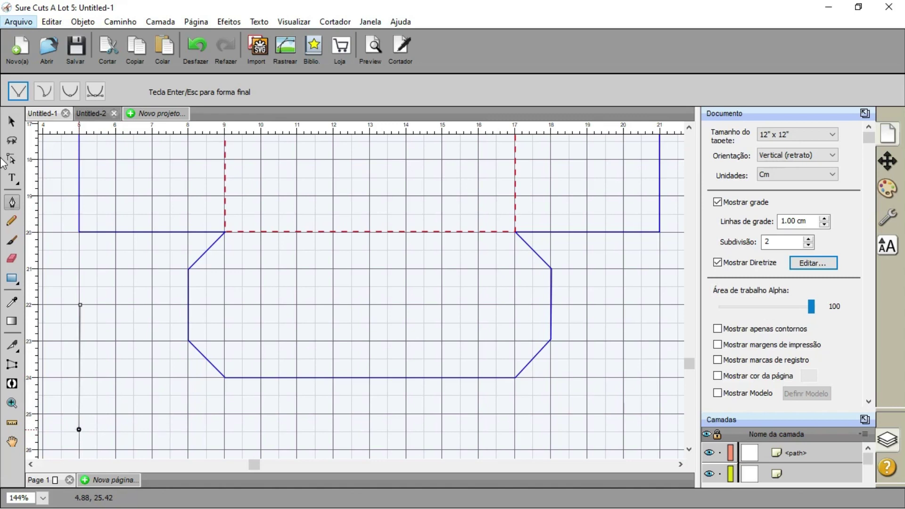
pyautogui.click(11, 121)
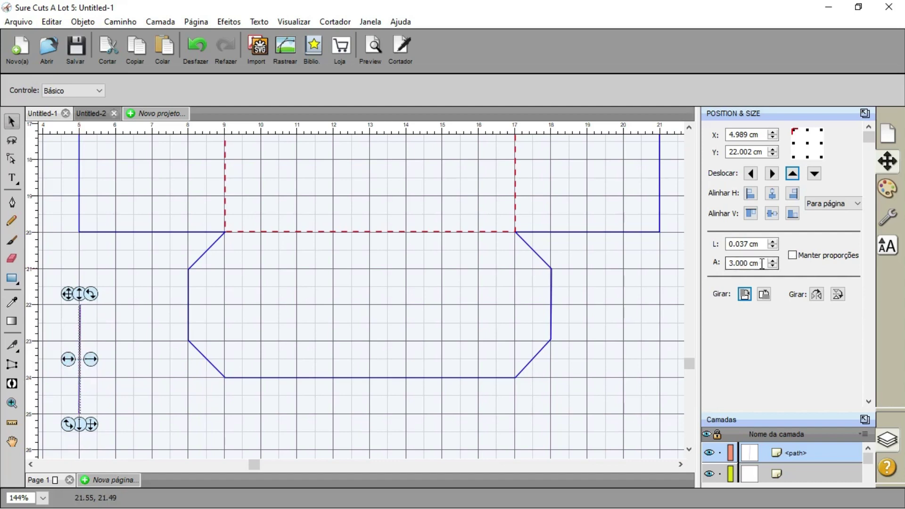
# - Set the height of the selected vertical line beside the lower flap to 4 cm
pyautogui.moveTo(734, 264); pyautogui.dragTo(699, 270)
pyautogui.press('BackSpace')
pyautogui.press('Delete')
pyautogui.press('Delete')
pyautogui.press('Delete')
pyautogui.press('Delete')
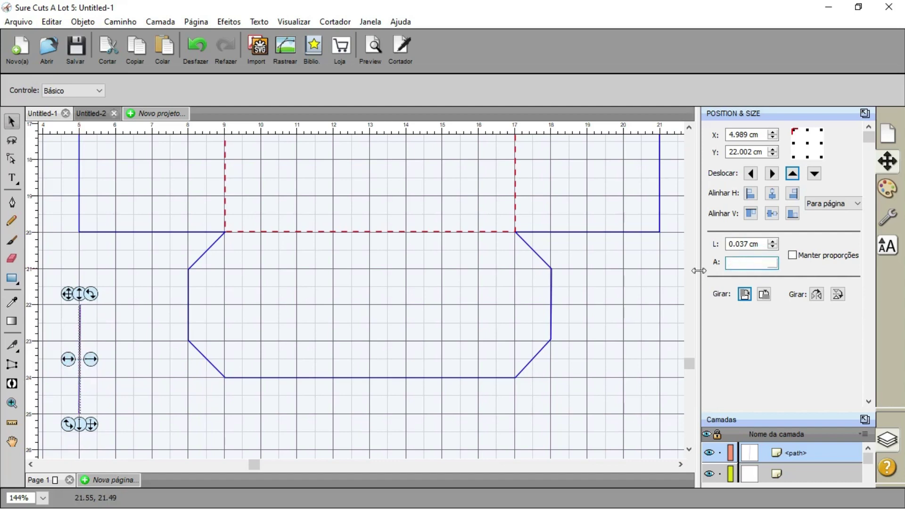
pyautogui.write('4')
pyautogui.press('Return')
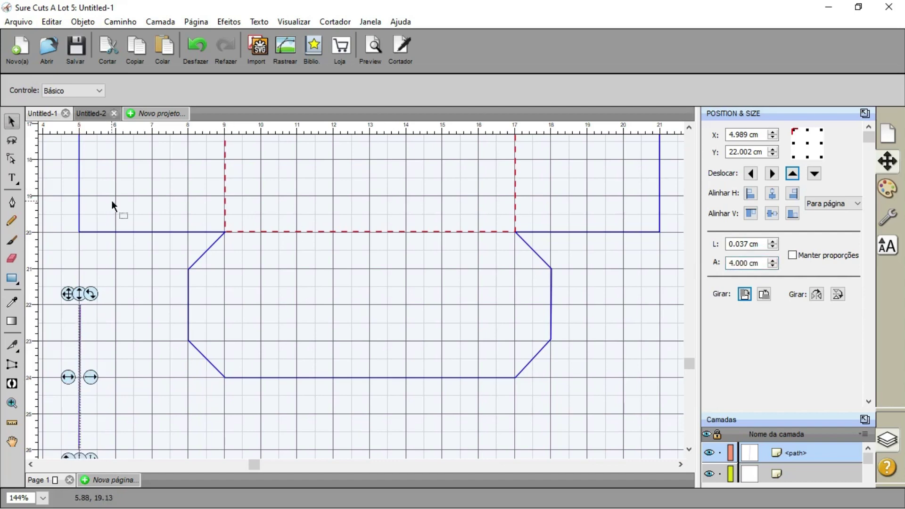
# - Move the vertical line to about X 9 cm, Y 20 cm, across the base of the lower flap's left tab
pyautogui.moveTo(78, 377); pyautogui.dragTo(224, 333)
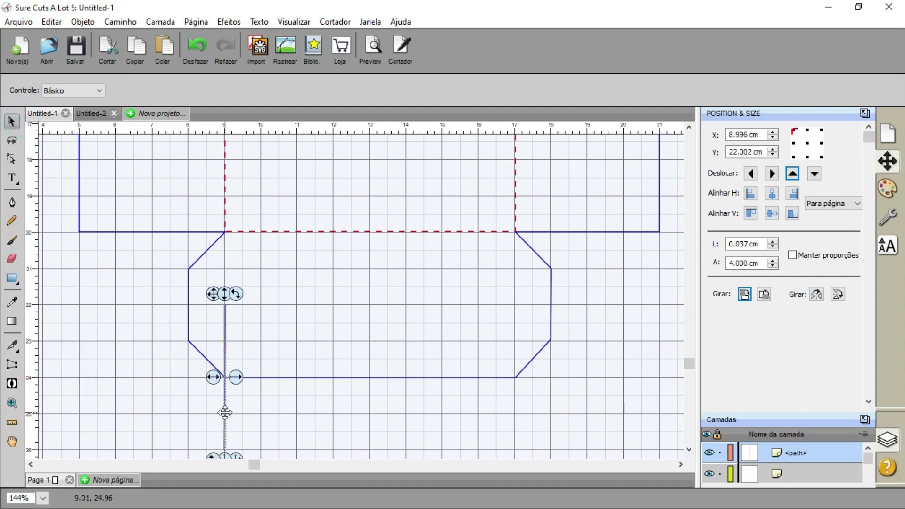
pyautogui.moveTo(224, 412); pyautogui.dragTo(224, 345)
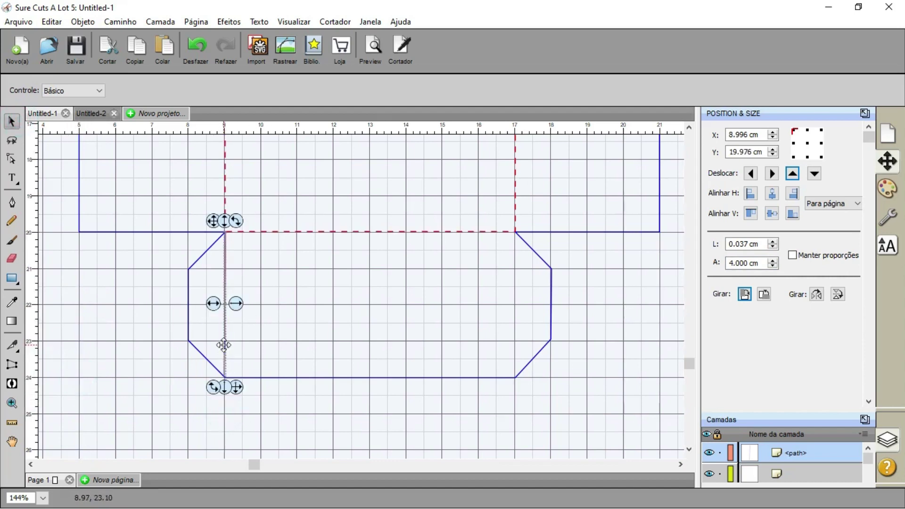
pyautogui.click(267, 356)
# - Give the line at the base of the lower flap's left tab a red stroke and a dashed line style
pyautogui.click(225, 289)
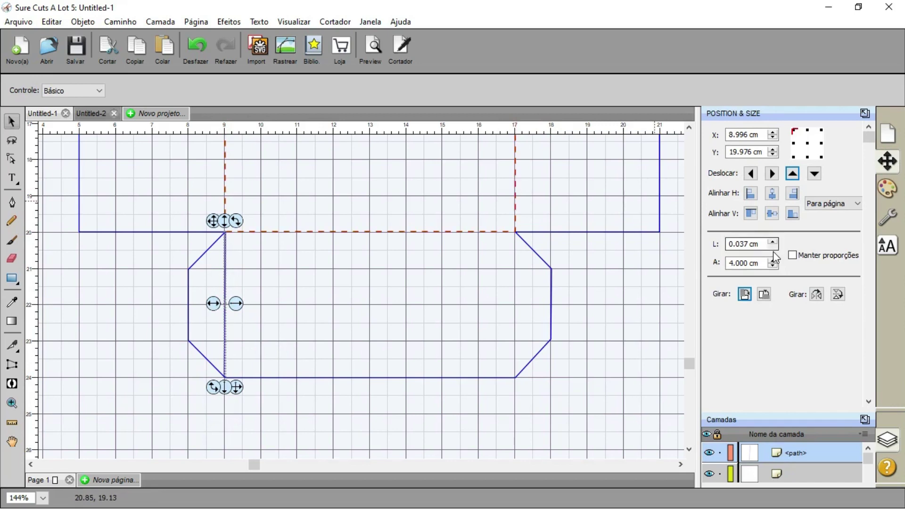
pyautogui.click(887, 191)
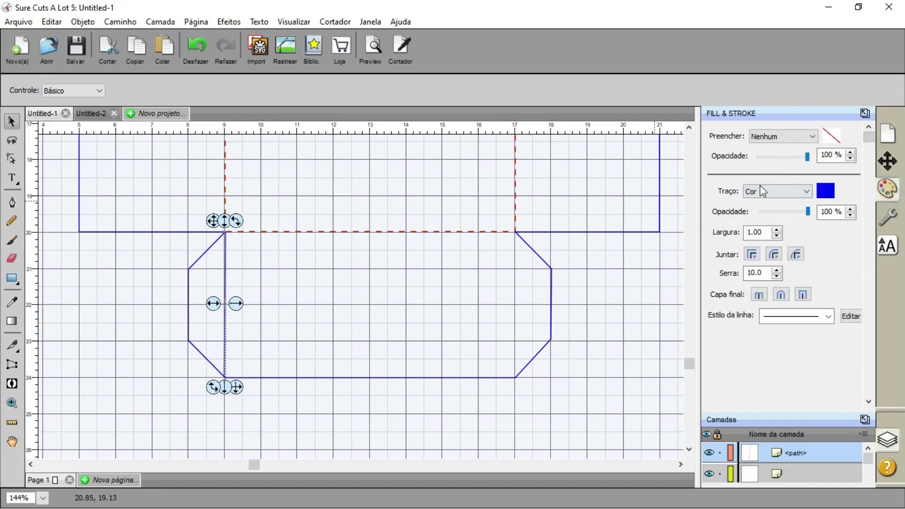
pyautogui.click(760, 189)
pyautogui.click(826, 193)
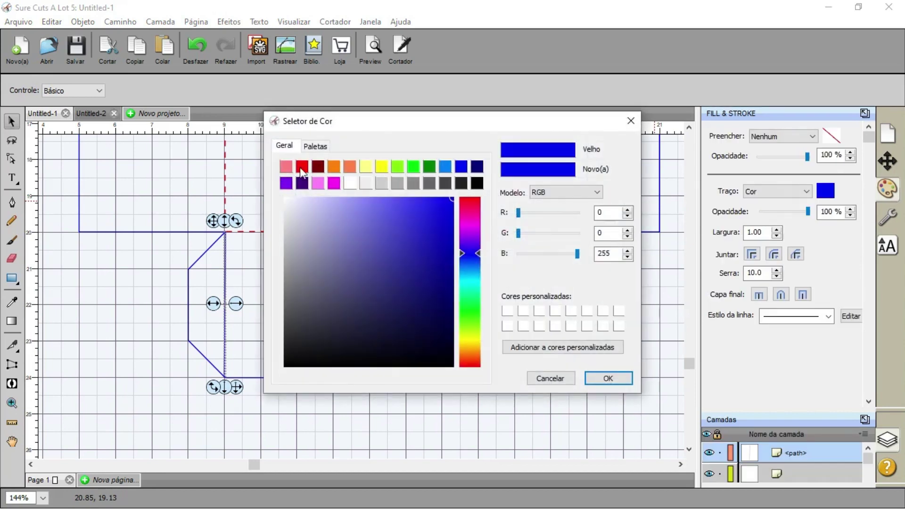
pyautogui.click(302, 167)
pyautogui.click(600, 379)
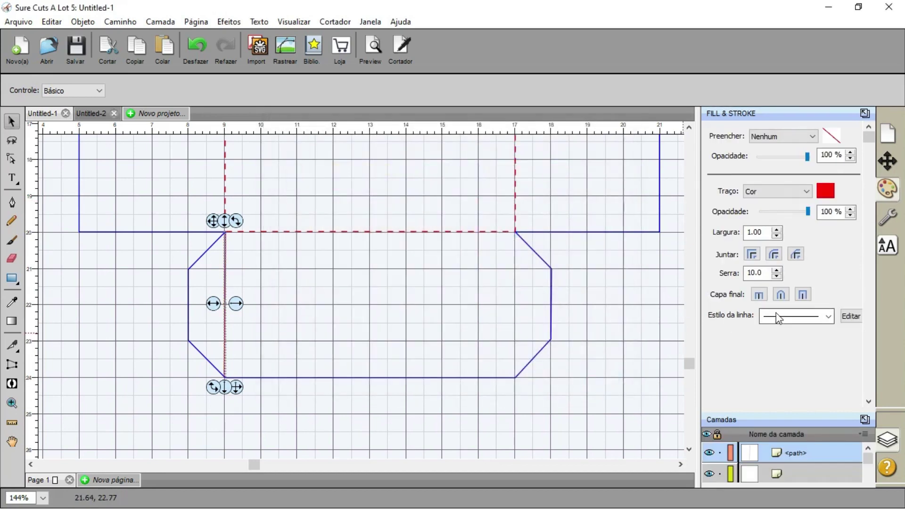
pyautogui.click(777, 320)
pyautogui.click(796, 343)
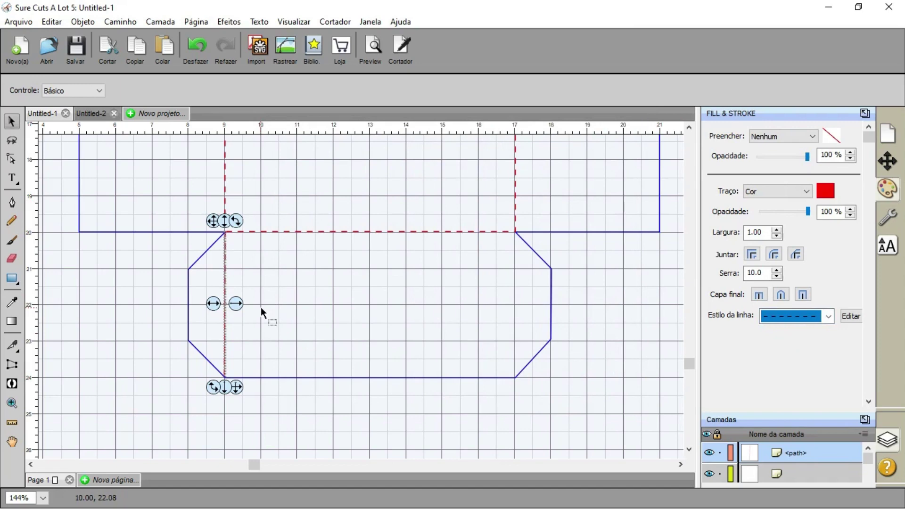
# - Duplicate the dashed line in two columns and place the copy at X 17 cm, along the base of the lower flap's right tab
pyautogui.hotkey('ctrl', 'd')
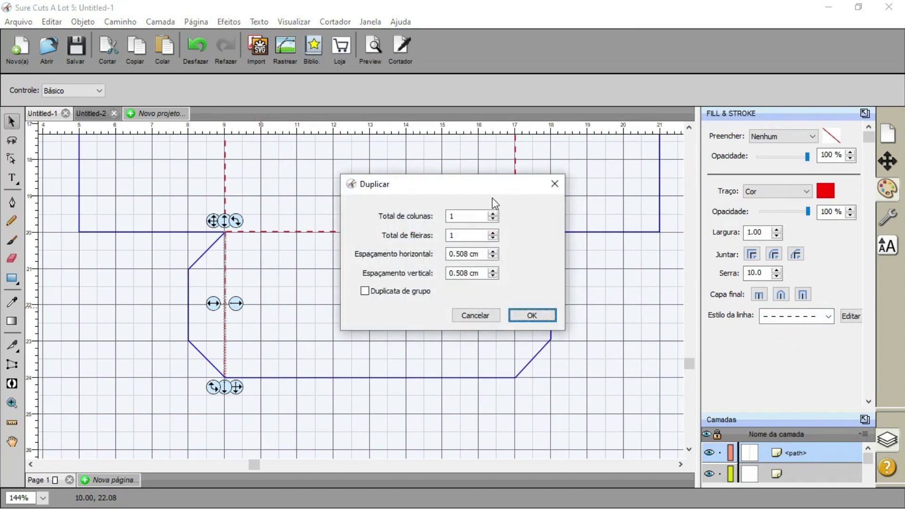
pyautogui.click(493, 214)
pyautogui.click(529, 315)
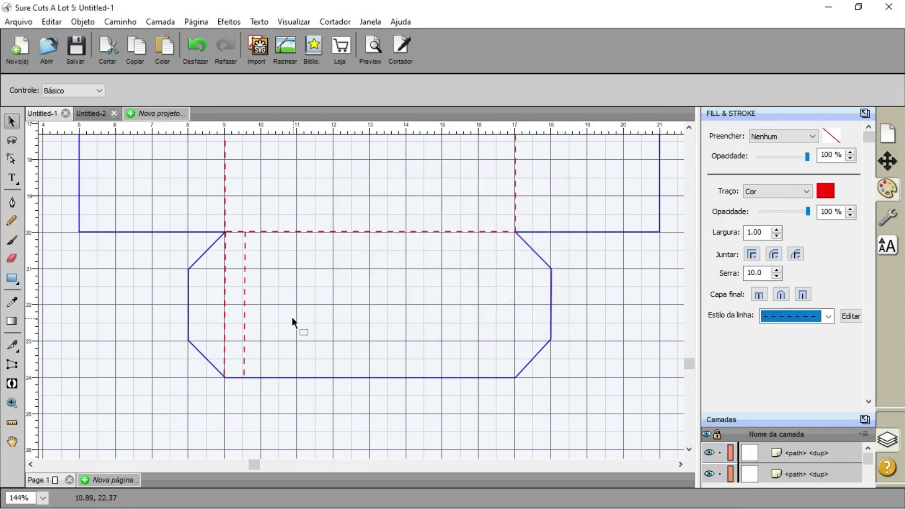
pyautogui.moveTo(244, 313); pyautogui.dragTo(506, 311)
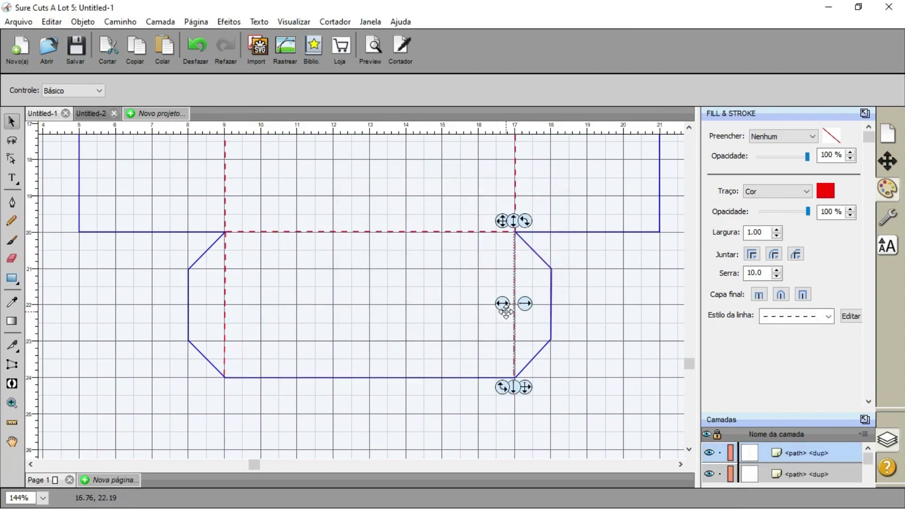
# - Group the two dashed tab fold lines on the lower flap and duplicate the group in two rows
pyautogui.keyDown('shift'); pyautogui.click(225, 299); pyautogui.keyUp('shift')
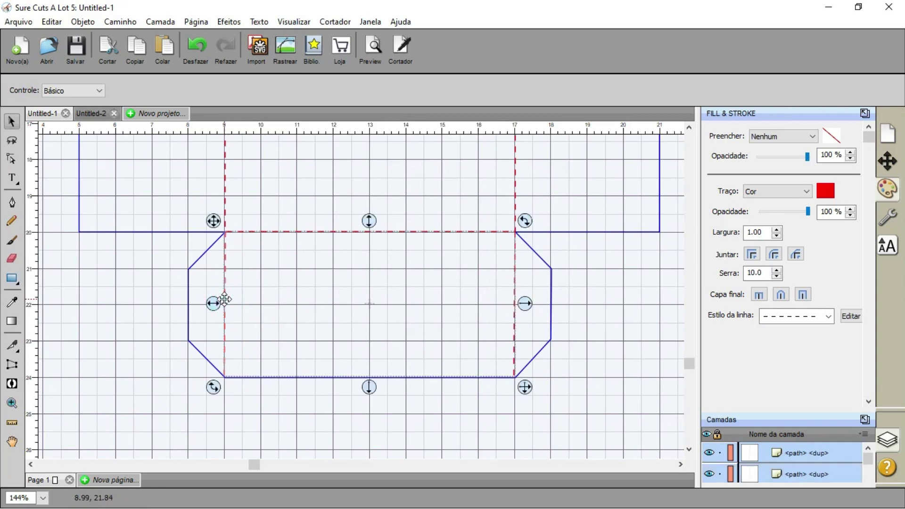
pyautogui.hotkey('ctrl', 'g')
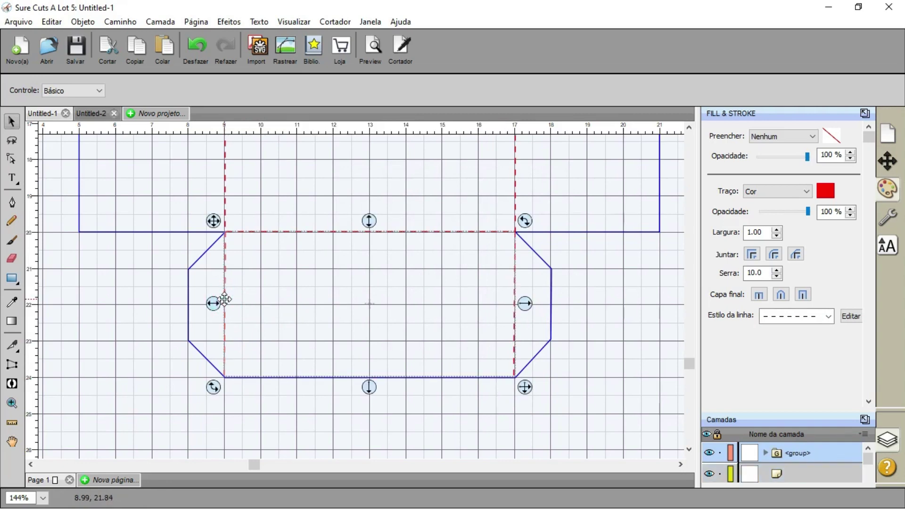
pyautogui.hotkey('ctrl', 'd')
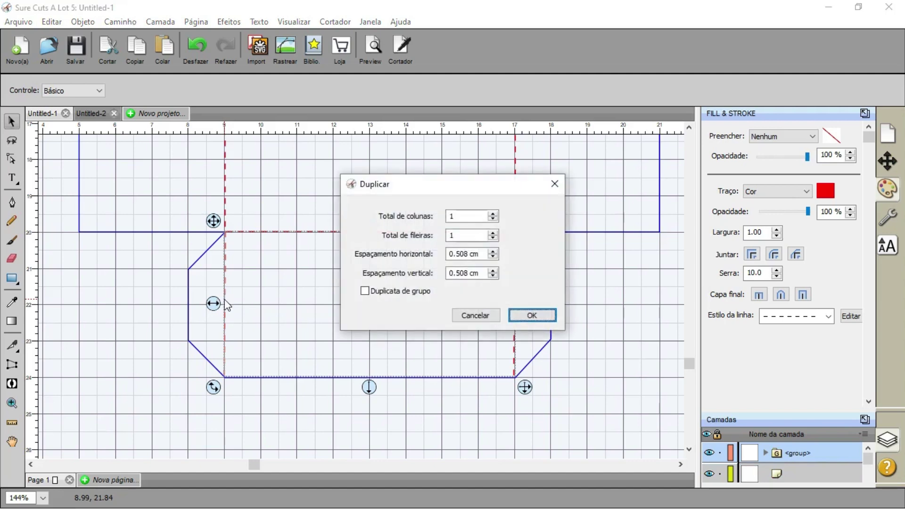
pyautogui.click(493, 233)
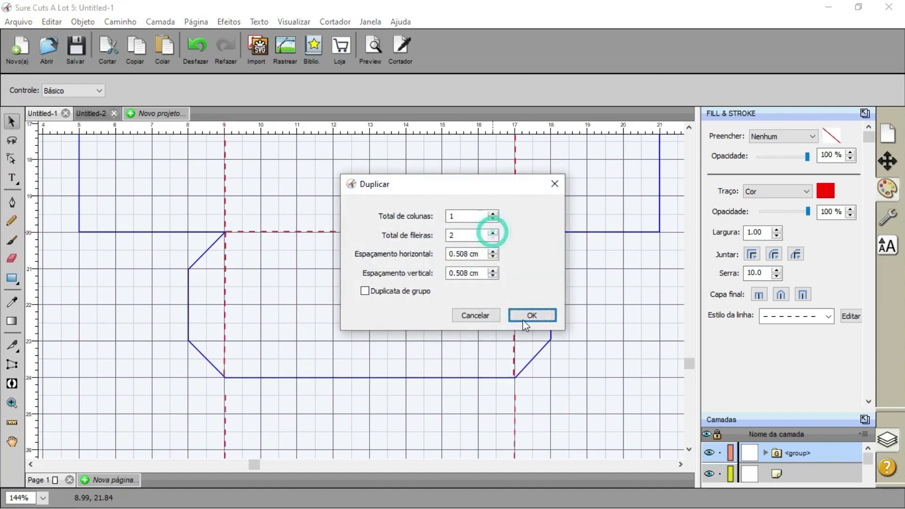
pyautogui.click(522, 316)
# - Move the duplicated pair of dashed lines onto the upper flap, spanning Y 8 to 12 cm along the bases of its side tabs
pyautogui.moveTo(516, 443); pyautogui.dragTo(521, 208)
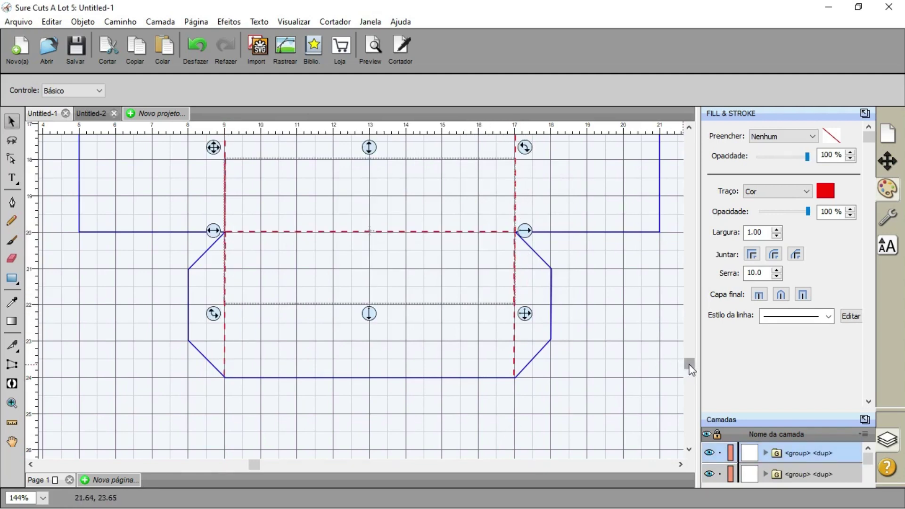
pyautogui.scroll(5, 687, 363)
pyautogui.moveTo(361, 371); pyautogui.dragTo(377, 257)
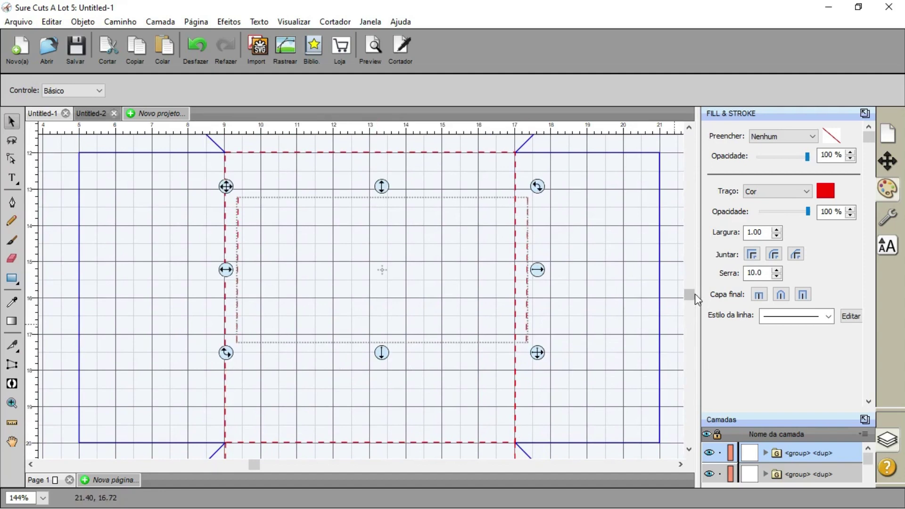
pyautogui.moveTo(689, 295); pyautogui.dragTo(689, 259)
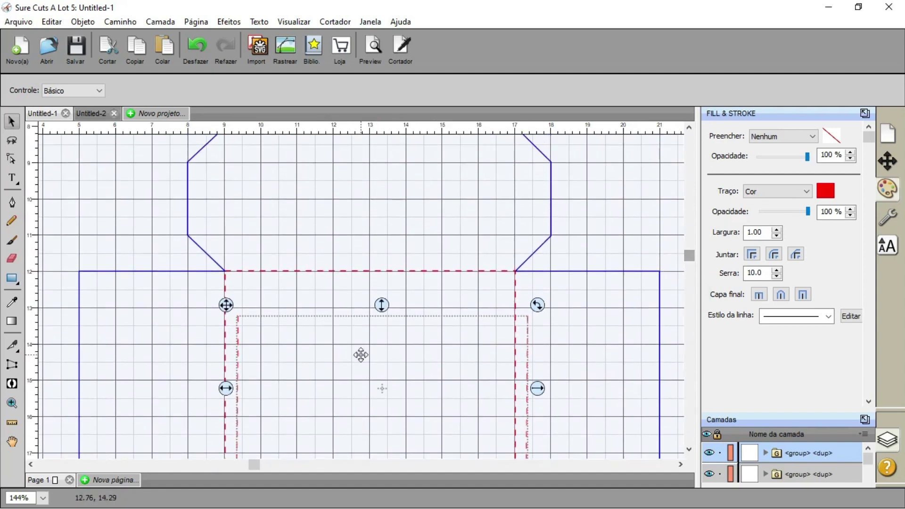
pyautogui.moveTo(383, 395); pyautogui.dragTo(378, 202)
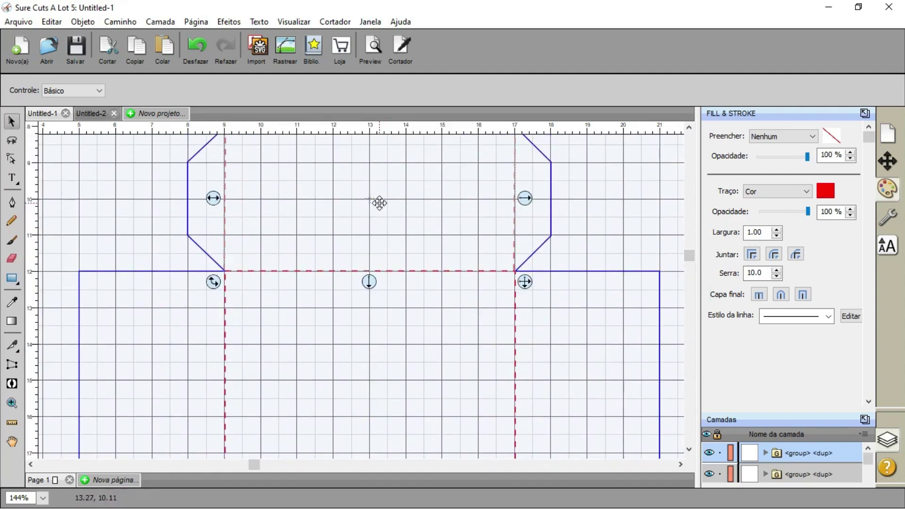
pyautogui.moveTo(689, 259); pyautogui.dragTo(689, 245)
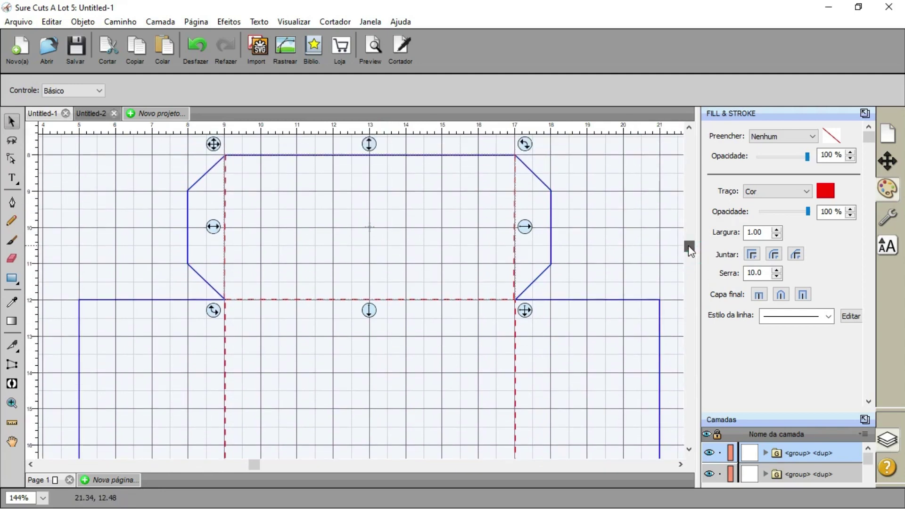
# - Hide the grid and examine the whole box template with nothing selected
pyautogui.click(612, 206)
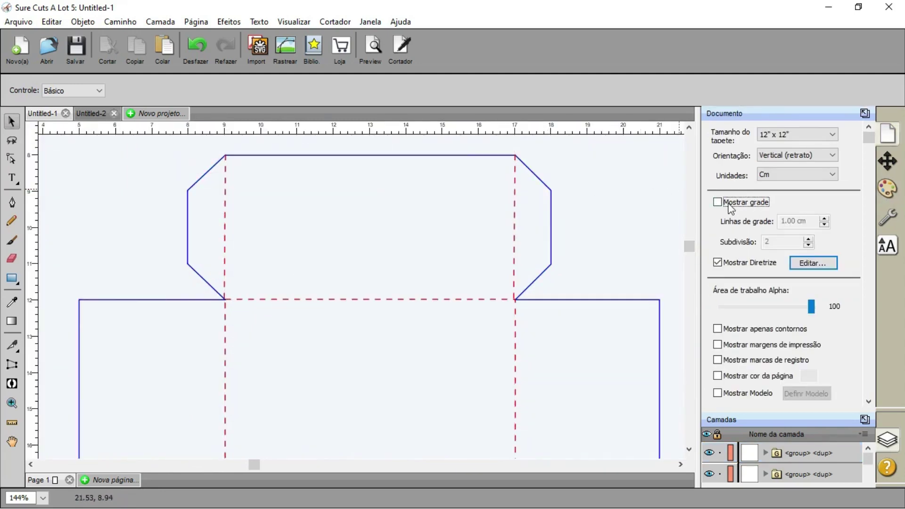
pyautogui.click(12, 403)
pyautogui.click(94, 90)
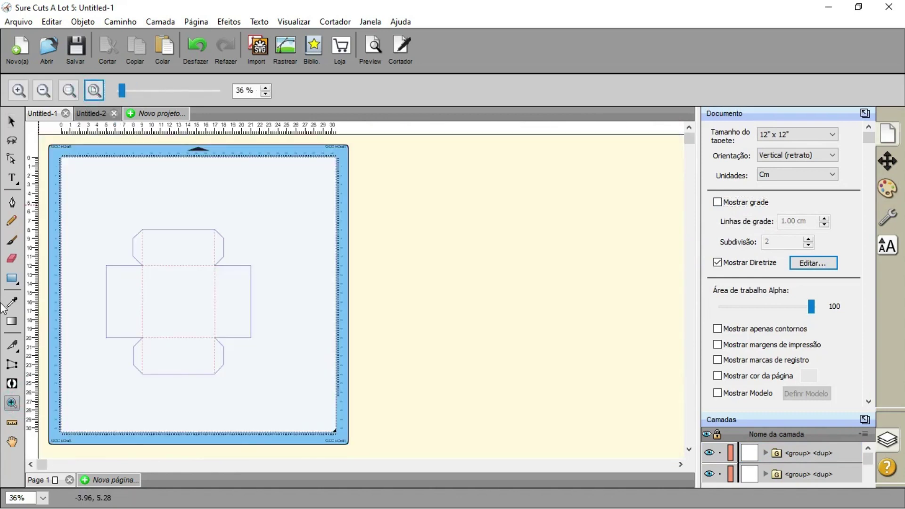
pyautogui.moveTo(84, 211); pyautogui.dragTo(292, 416)
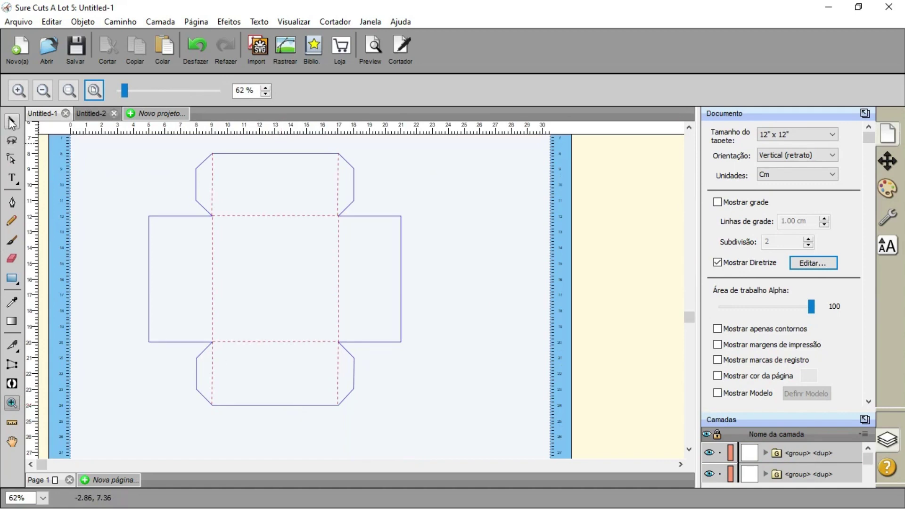
pyautogui.click(12, 121)
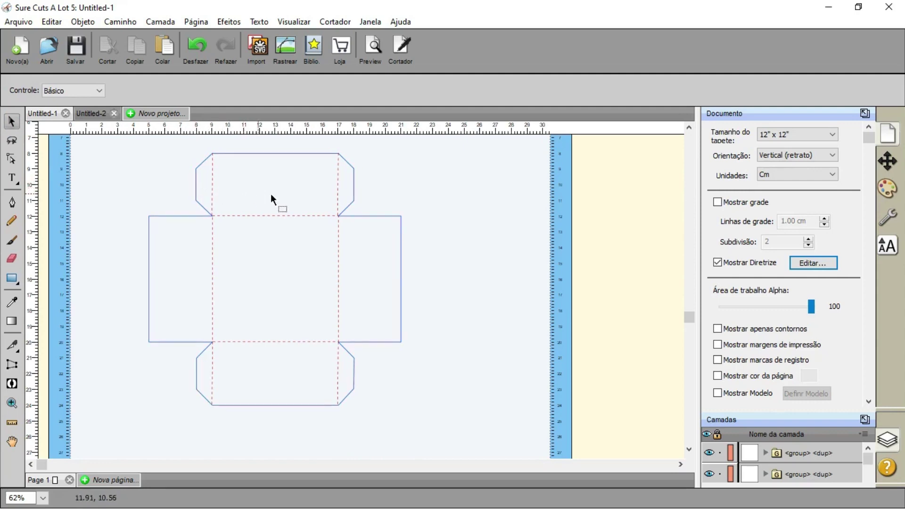
pyautogui.click(461, 215)
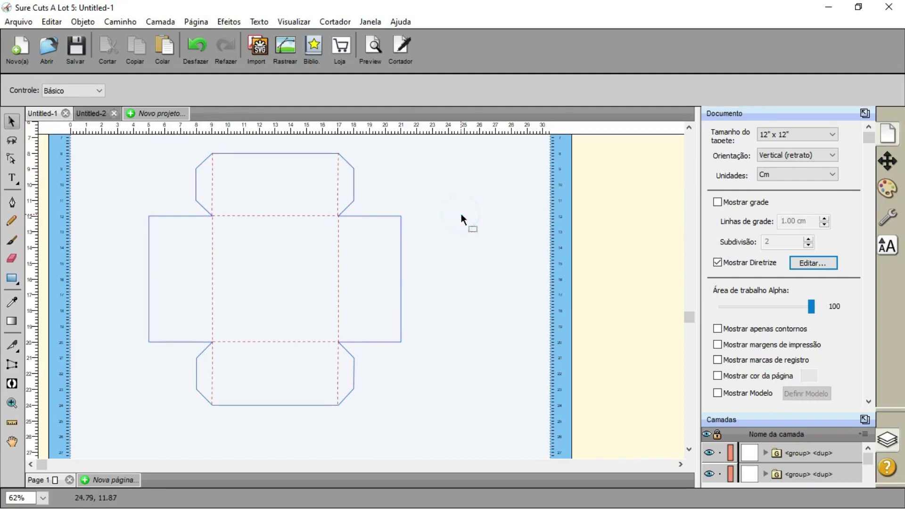